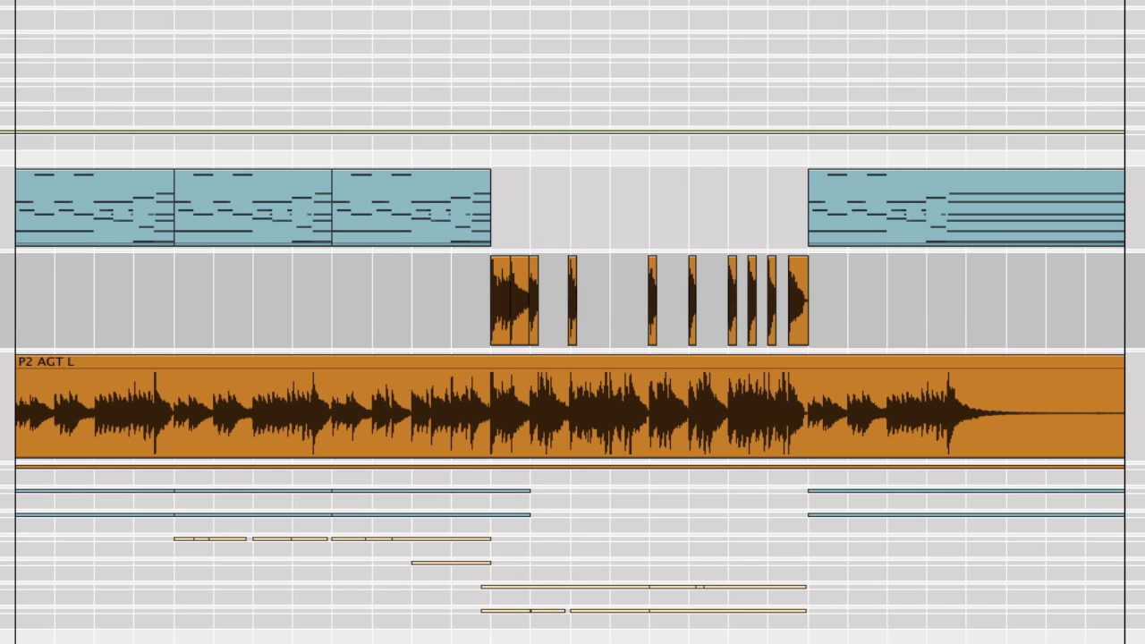
Step: Play the P2 AGT Accents section from bar 57 into bar 59
{"action": "scroll", "coordinate": [429, 314], "scroll_direction": "up", "scroll_amount": 6}
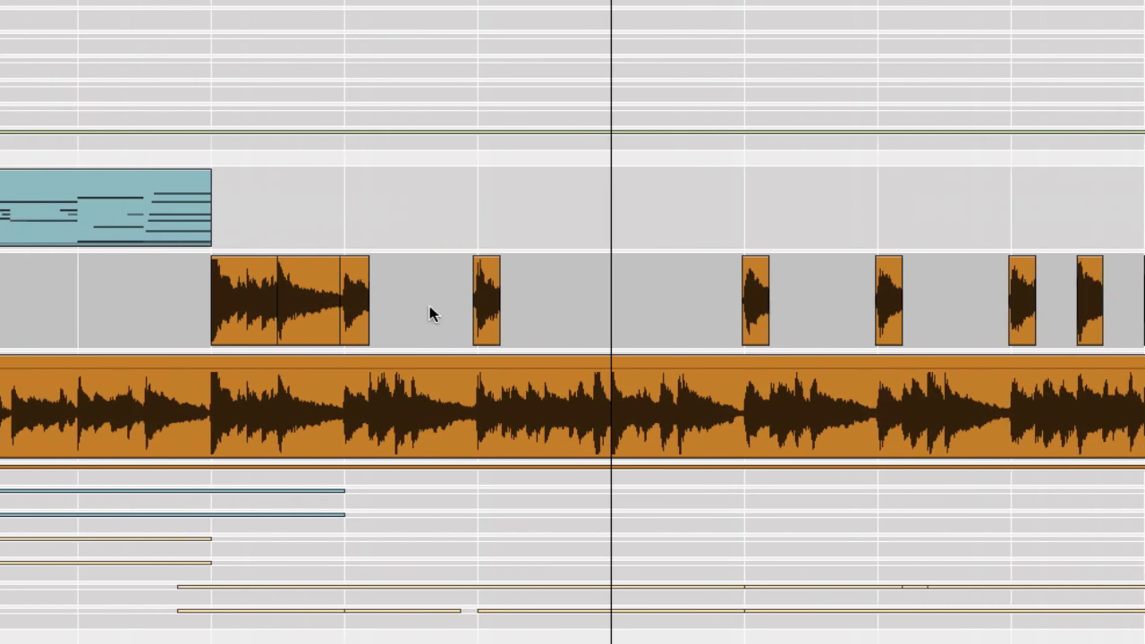
{"action": "scroll", "coordinate": [429, 314], "scroll_direction": "up", "scroll_amount": 1}
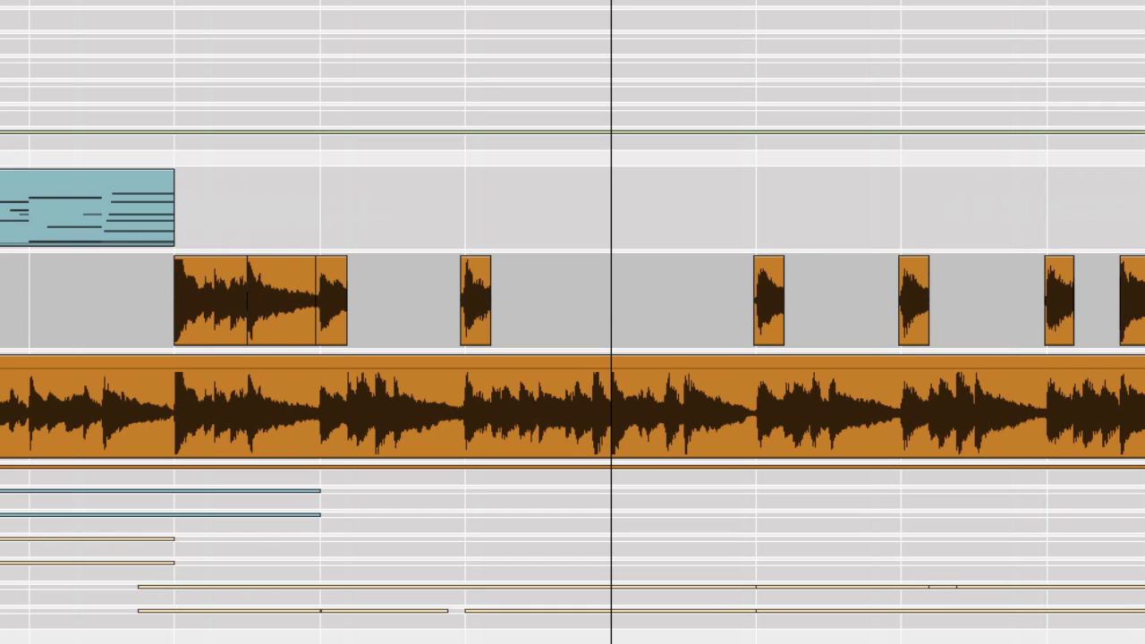
{"action": "left_click", "coordinate": [175, 299]}
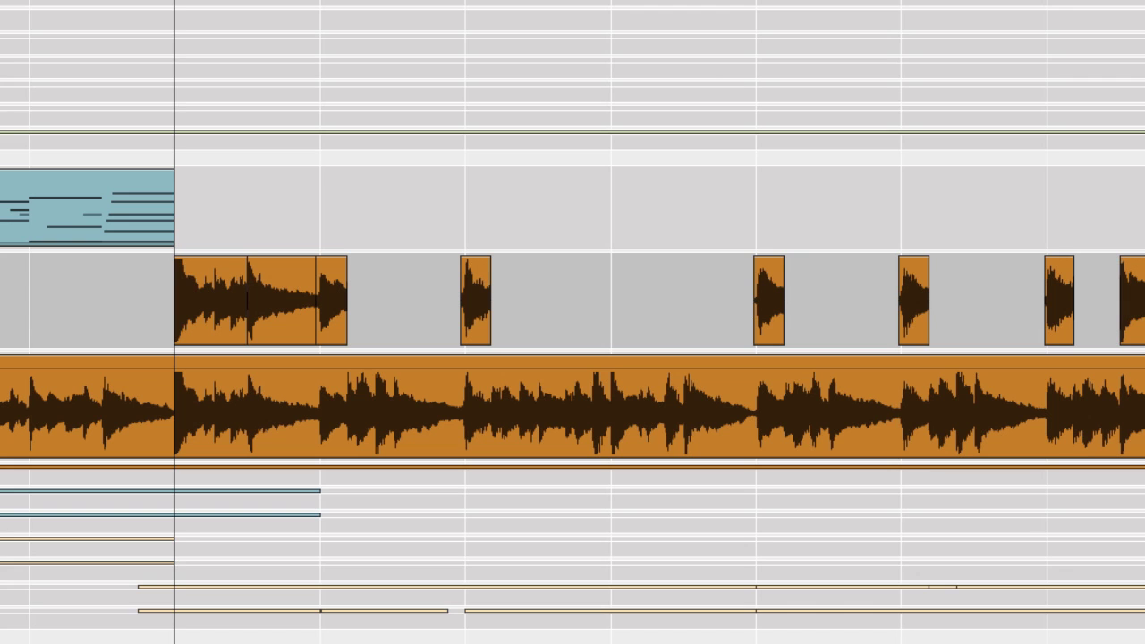
{"action": "key", "text": "space"}
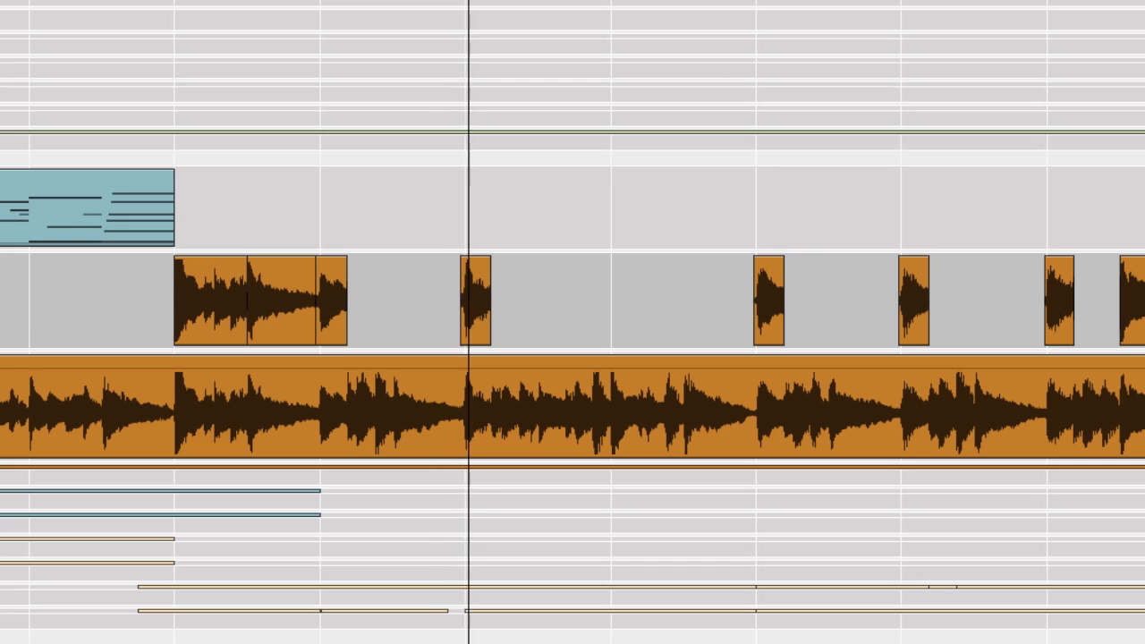
{"action": "key", "text": "space"}
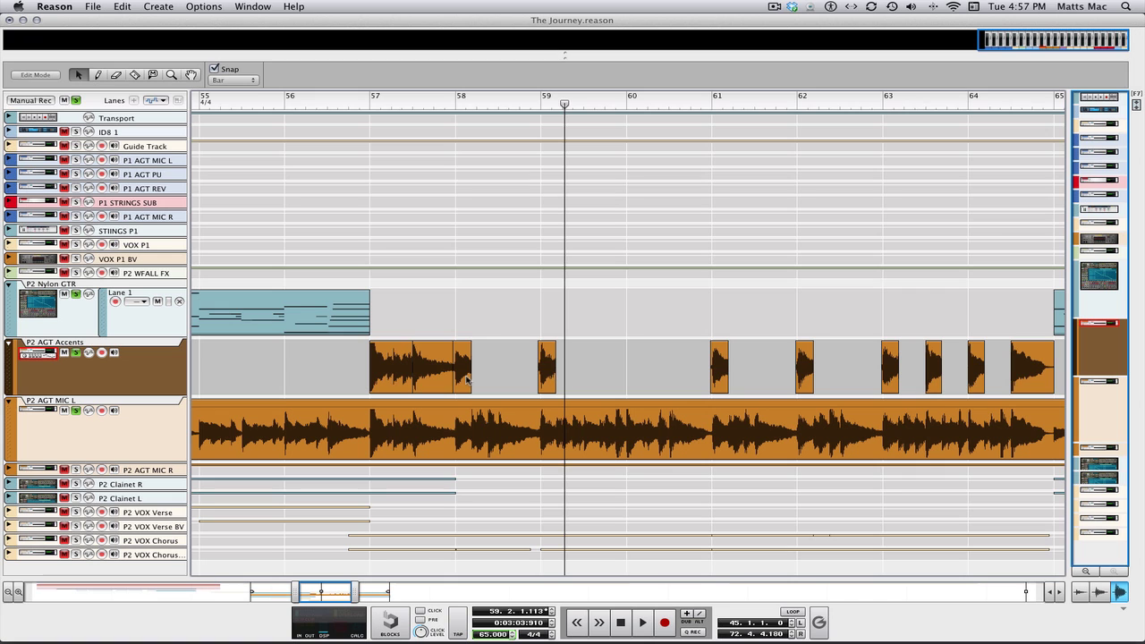
Step: Unfold the P2 AGT Accents device in the rack and inspect its insert effects, hiding them again when done
{"action": "key", "text": "F6"}
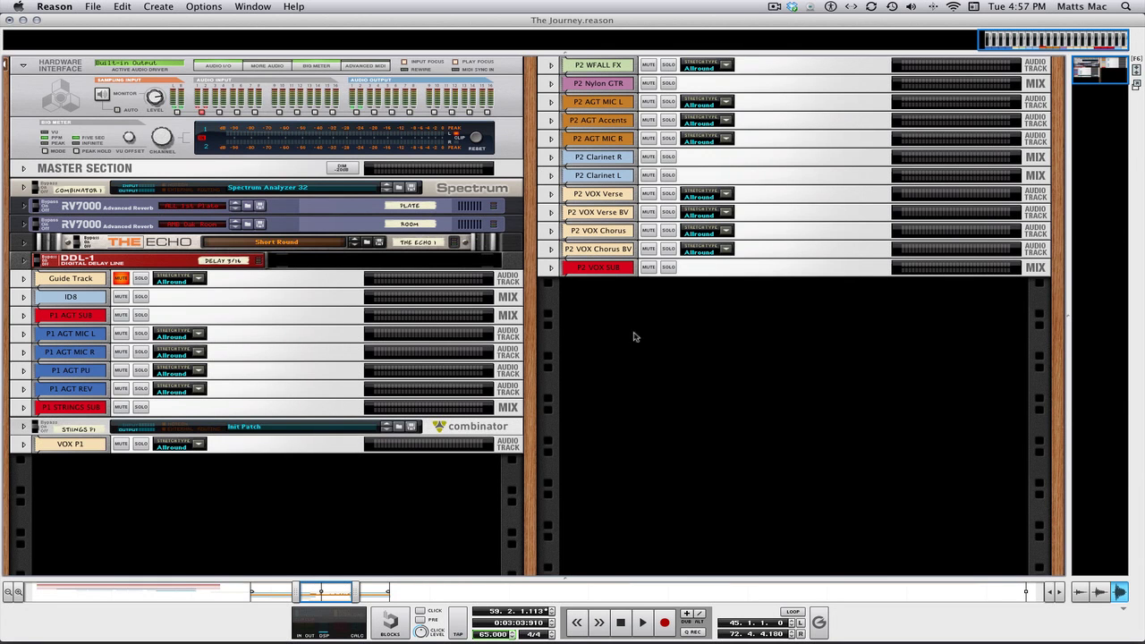
{"action": "left_click", "coordinate": [551, 121]}
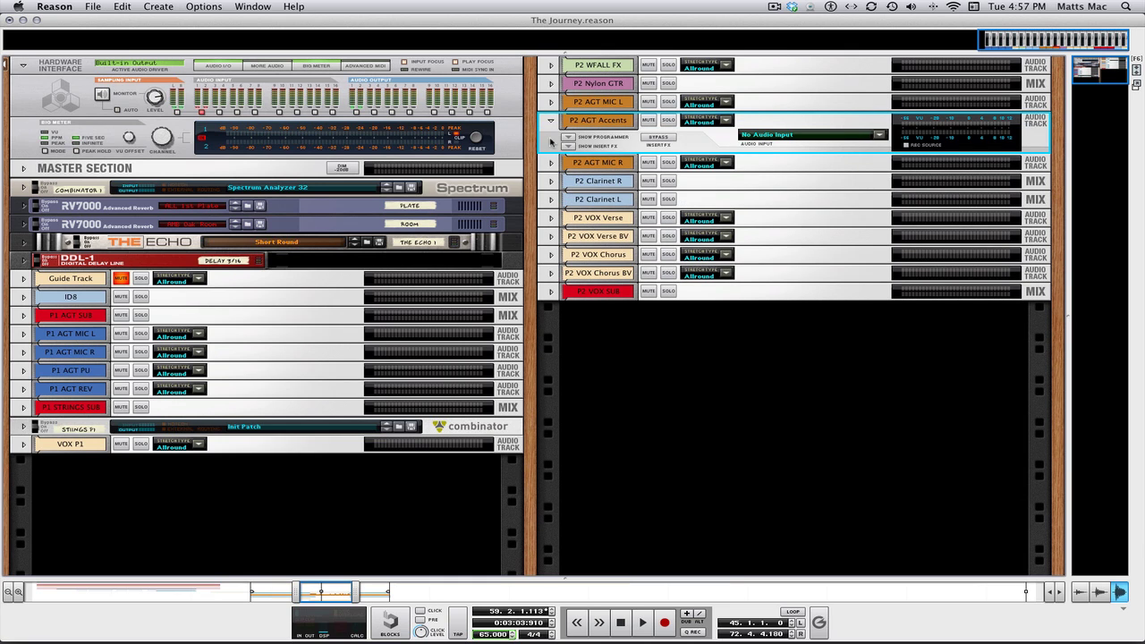
{"action": "left_click", "coordinate": [569, 148]}
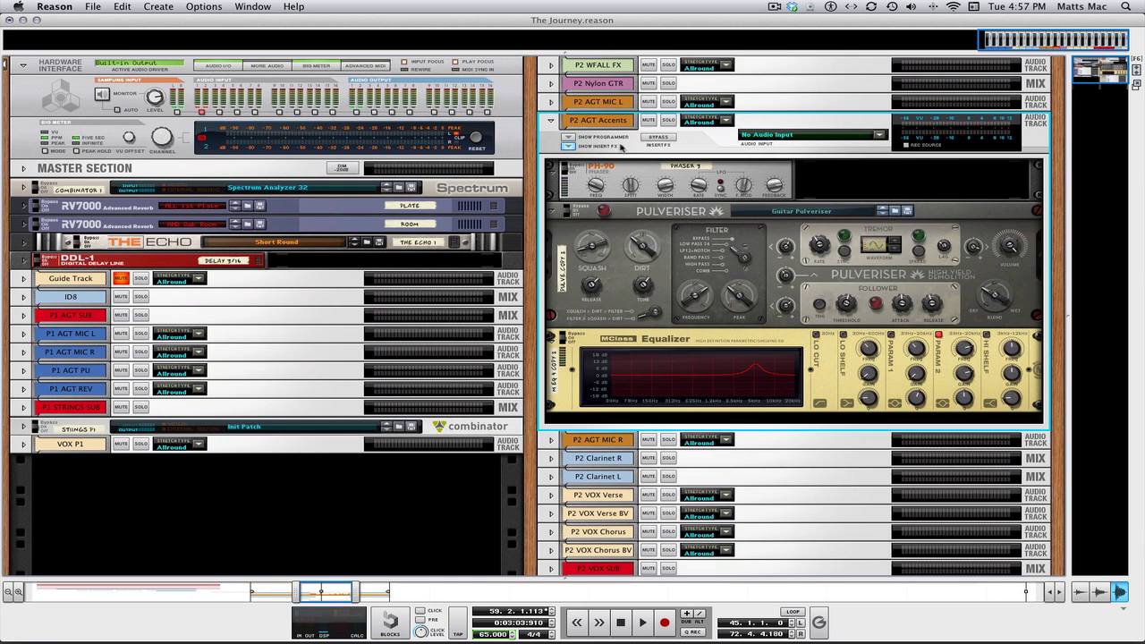
{"action": "left_click", "coordinate": [569, 148]}
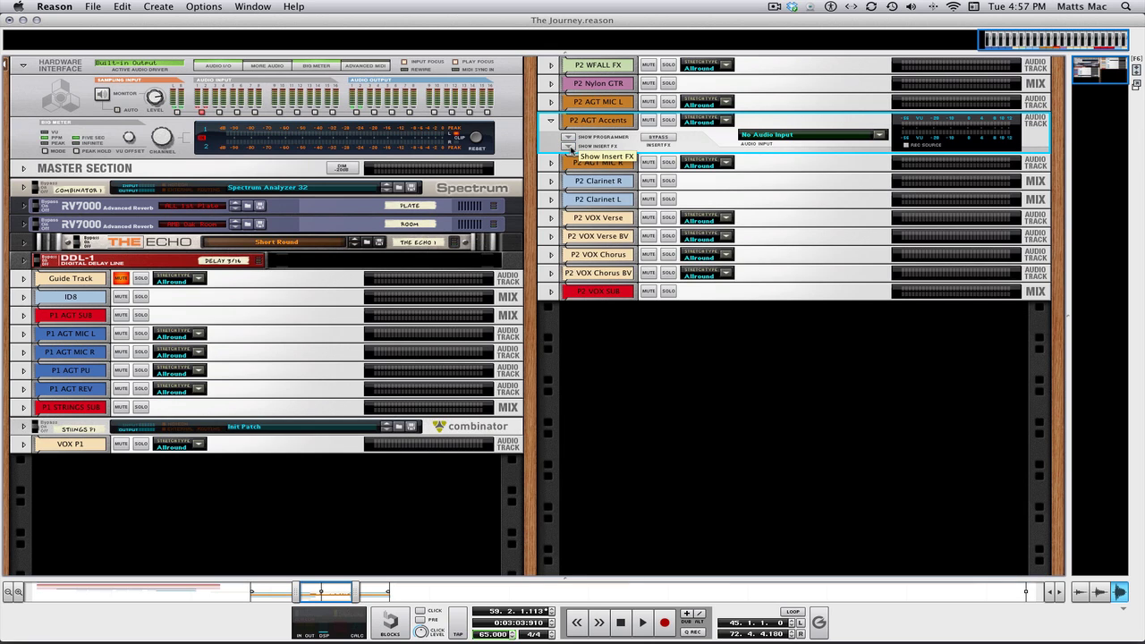
Step: In the sequencer, move the song position to bar 56, then expand and solo the P2 AGT MIC R track
{"action": "key", "text": "F7"}
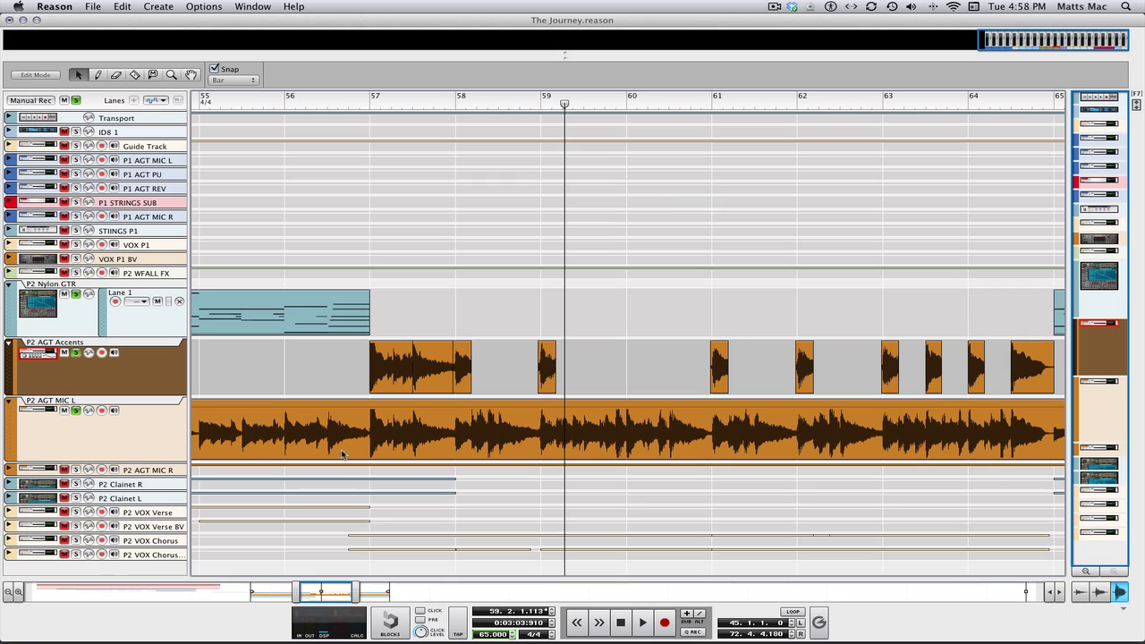
{"action": "left_click", "coordinate": [284, 104]}
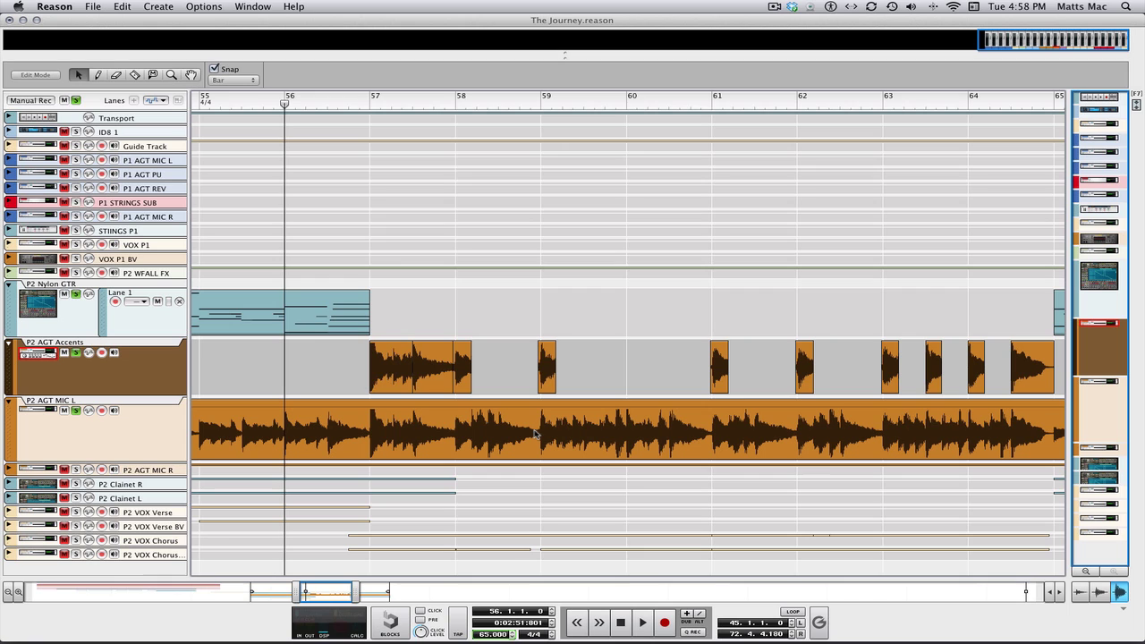
{"action": "left_click", "coordinate": [9, 471]}
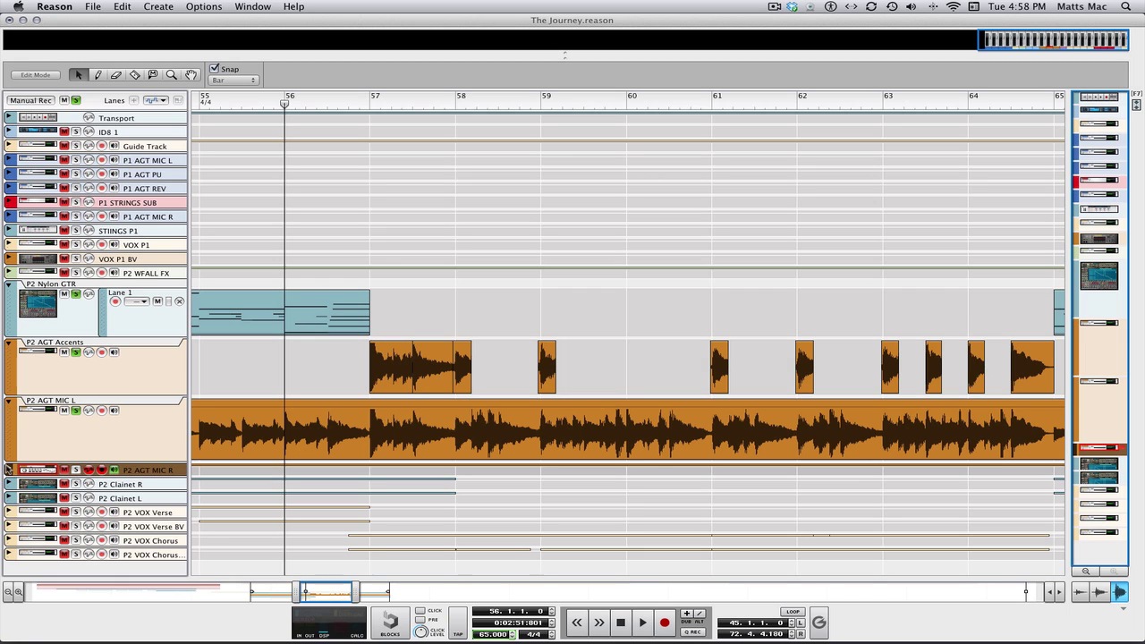
{"action": "left_click", "coordinate": [9, 471]}
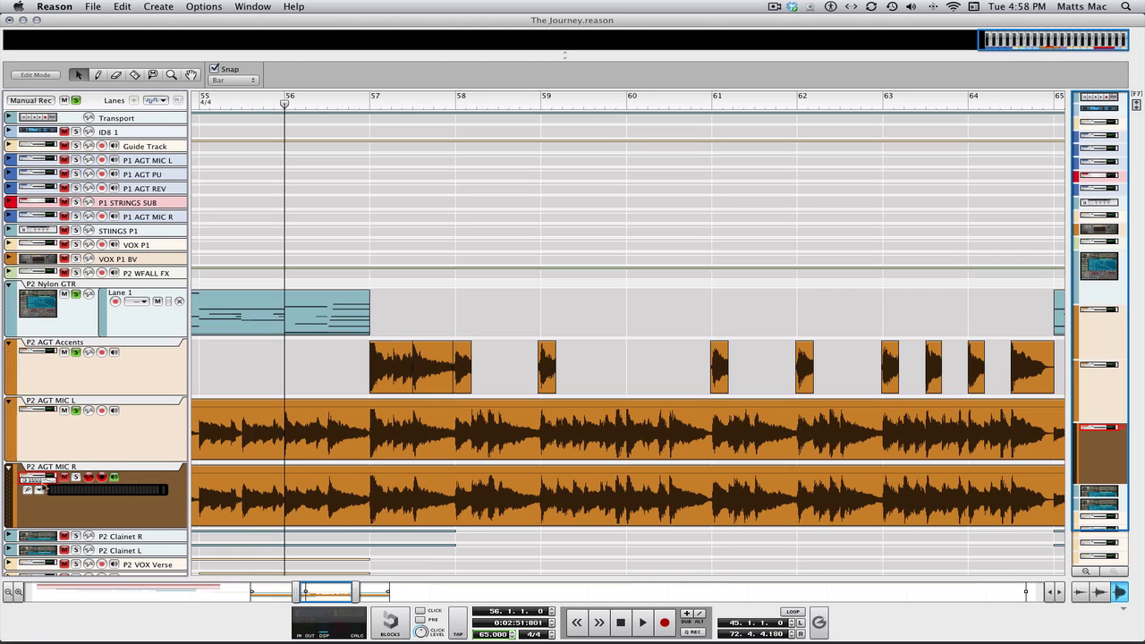
{"action": "left_click", "coordinate": [76, 478]}
Step: Select the P2 AGT MIC R clip and set its transpose to 0.00
{"action": "left_click", "coordinate": [466, 493]}
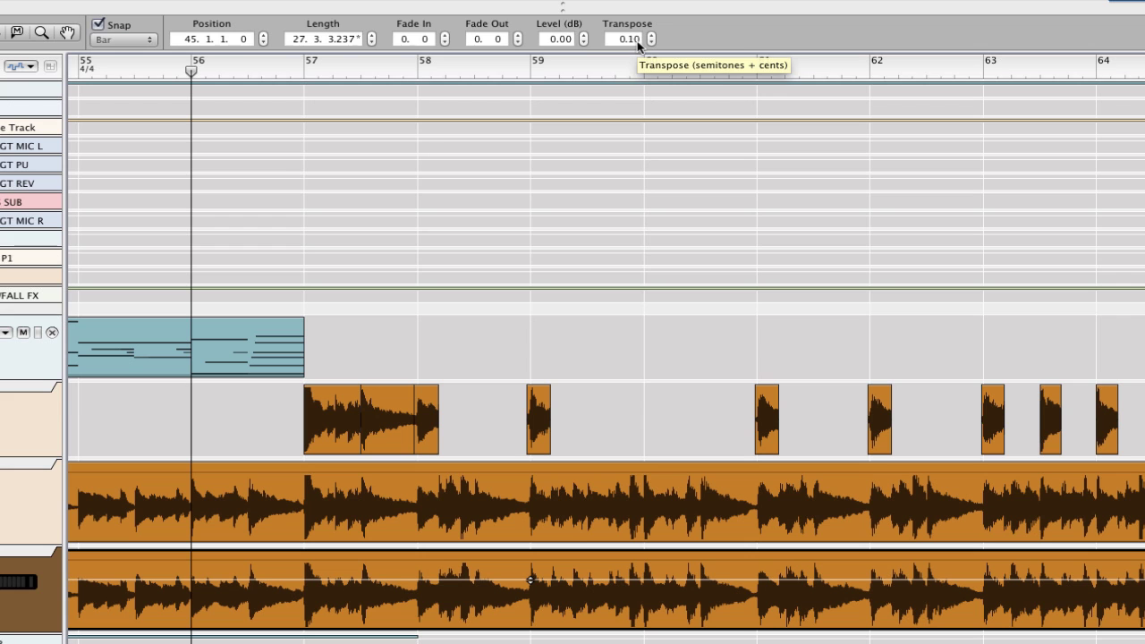
{"action": "scroll", "coordinate": [374, 438], "scroll_direction": "down", "scroll_amount": 1}
{"action": "scroll", "coordinate": [374, 438], "scroll_direction": "down", "scroll_amount": 1}
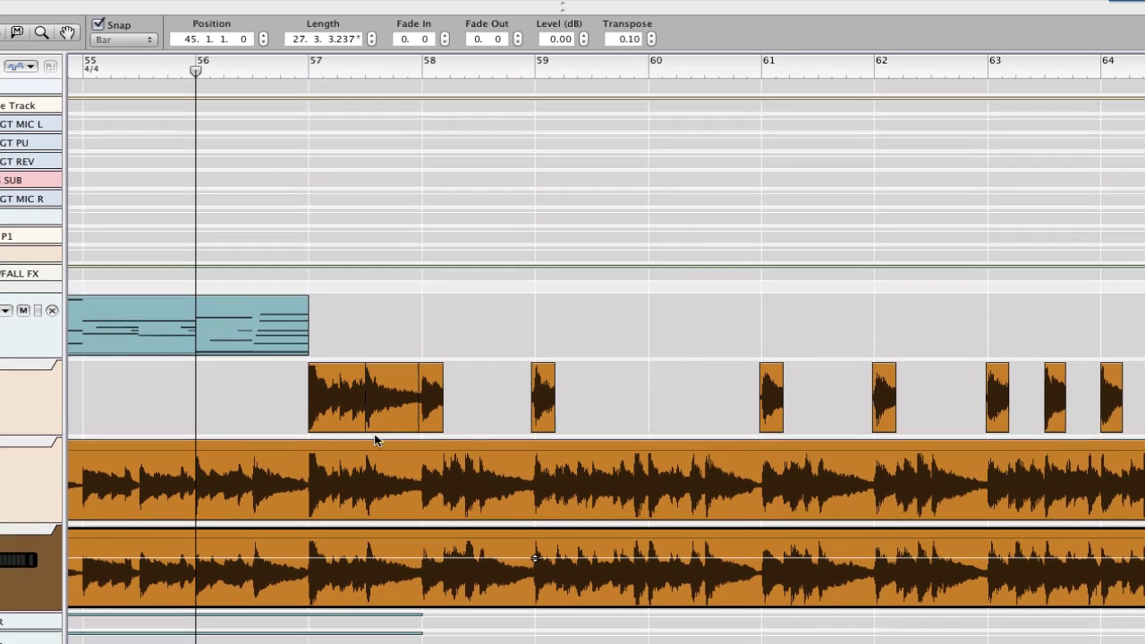
{"action": "double_click", "coordinate": [638, 42]}
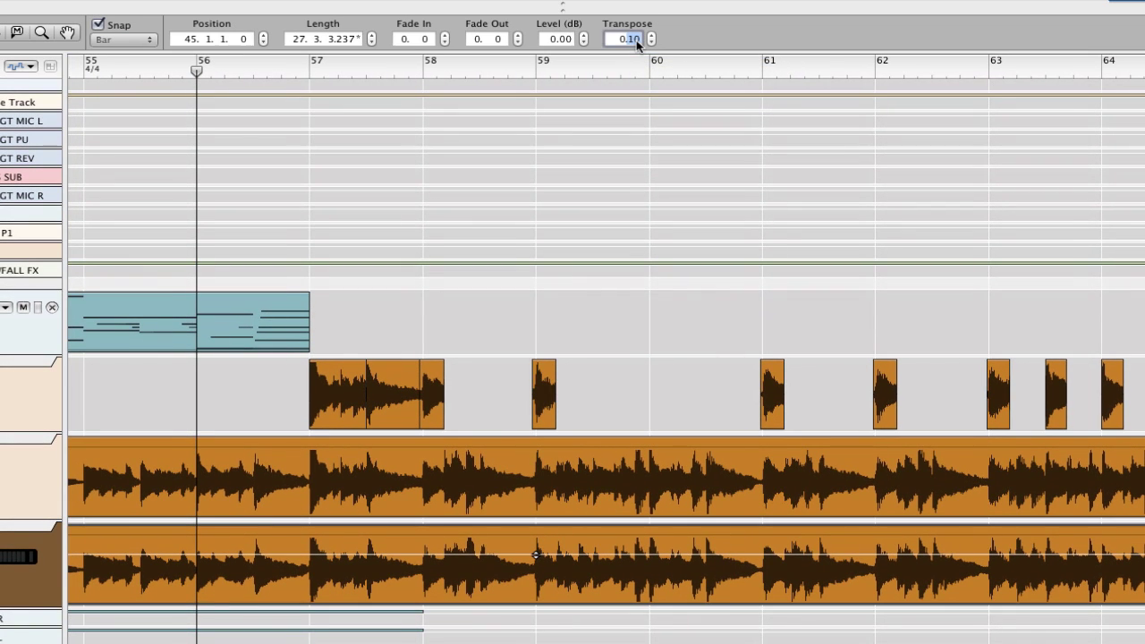
{"action": "key", "text": "Return"}
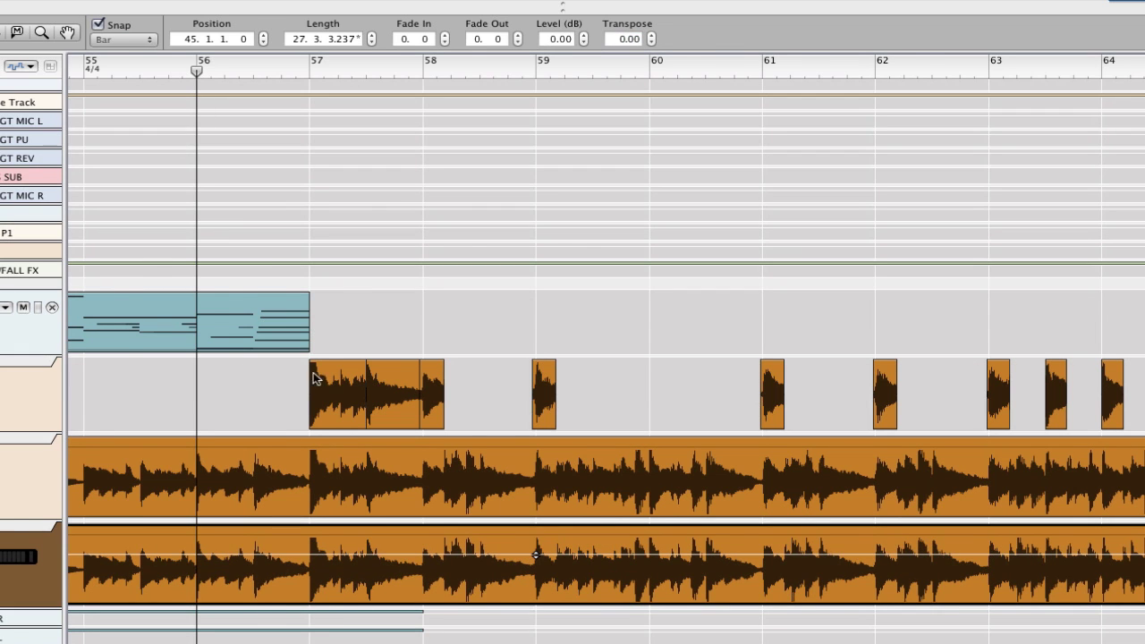
Step: Check the panning of the P2 AGT guitar mic channels in the mixer
{"action": "key", "text": "F5"}
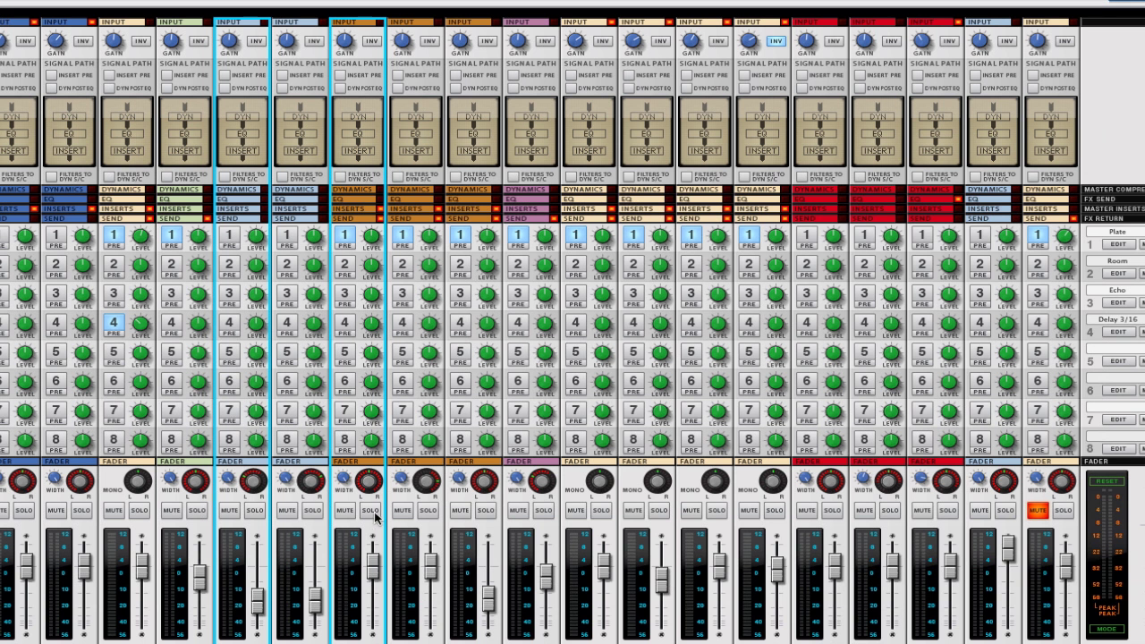
{"action": "mouse_move", "coordinate": [363, 490]}
{"action": "left_click_drag", "start_coordinate": [360, 490], "coordinate": [362, 498]}
Step: Return to the sequencer and listen to the untransposed guitars from bar 56 and again from bar 53
{"action": "key", "text": "F7"}
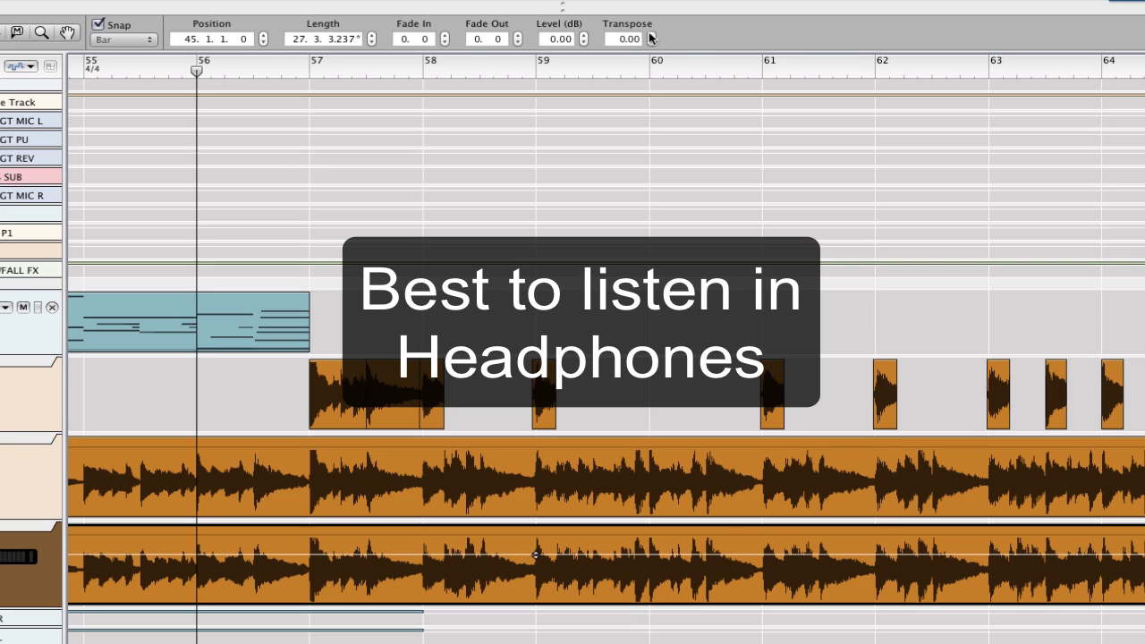
{"action": "key", "text": "space"}
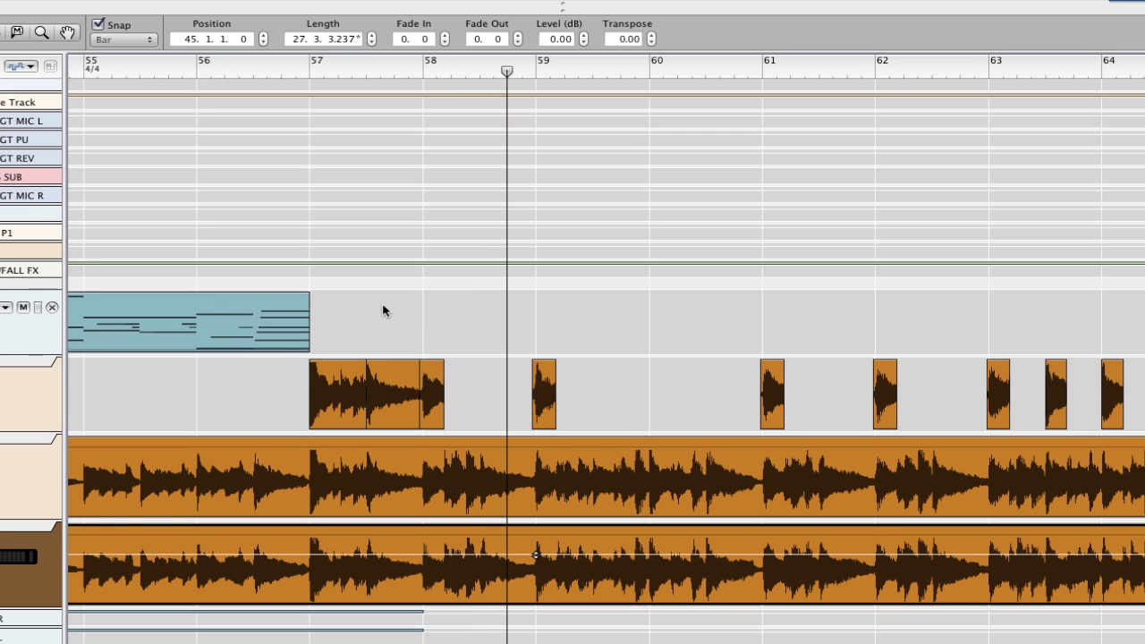
{"action": "scroll", "coordinate": [383, 310], "scroll_direction": "left", "scroll_amount": 3}
{"action": "scroll", "coordinate": [383, 309], "scroll_direction": "left", "scroll_amount": 5}
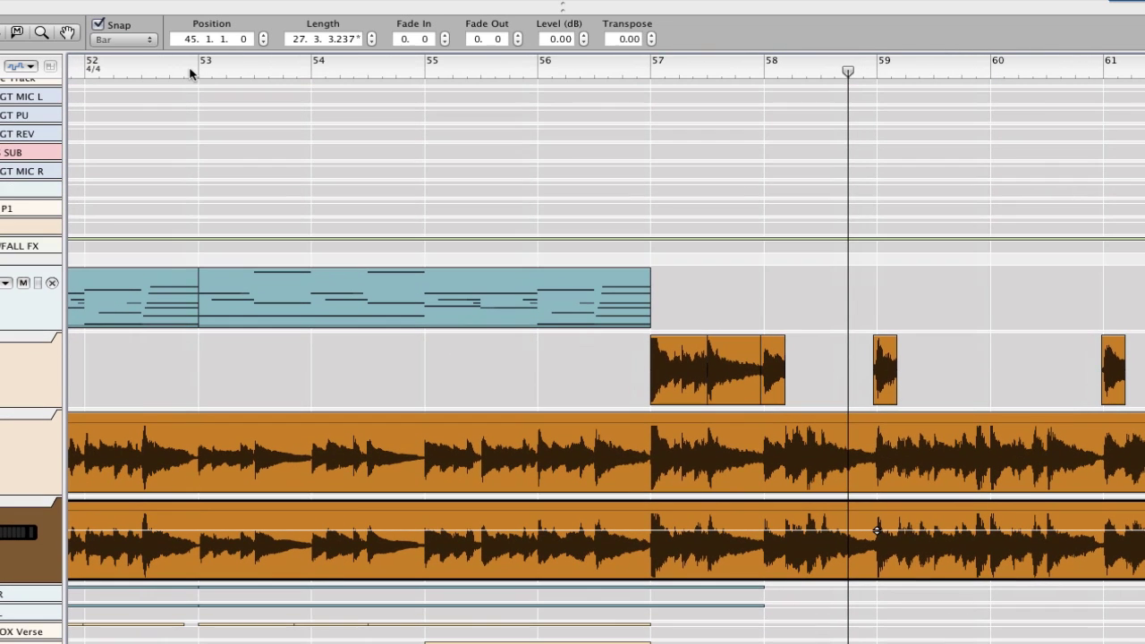
{"action": "left_click", "coordinate": [189, 73]}
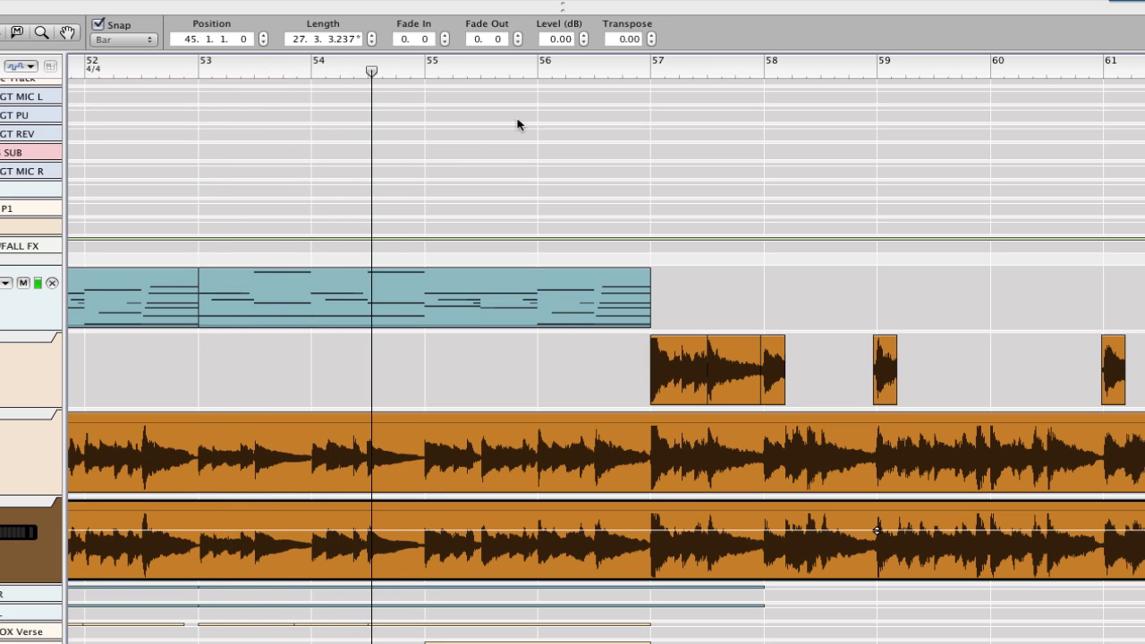
{"action": "key", "text": "space"}
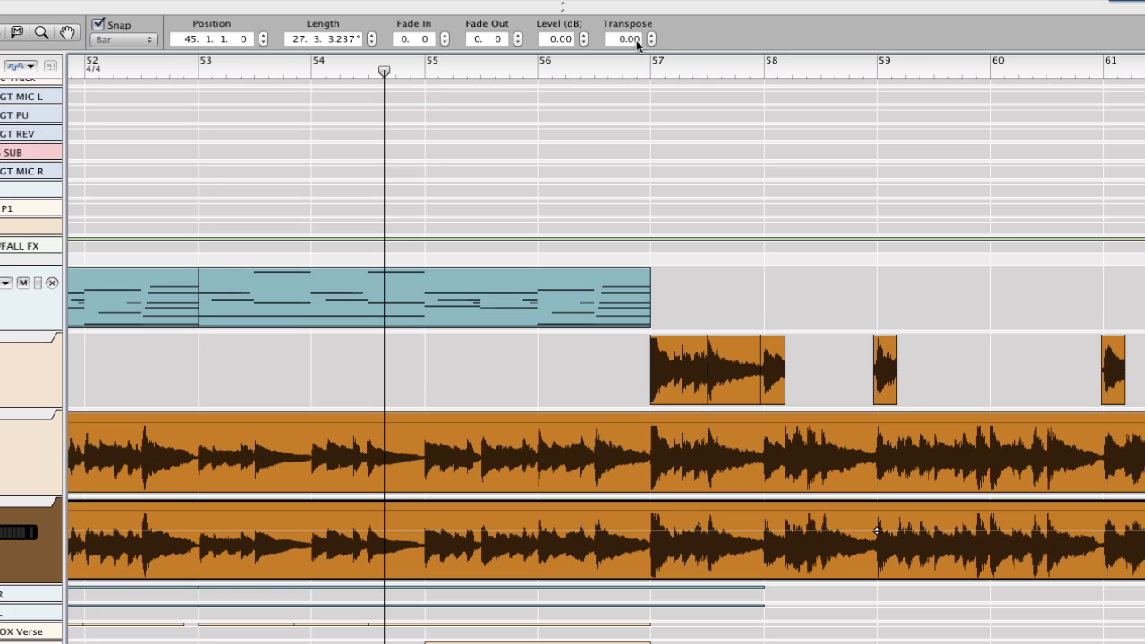
Step: Set the P2 AGT MIC R clip's transpose to 0.10 and listen to the guitars from bar 52 and bar 57
{"action": "double_click", "coordinate": [631, 39]}
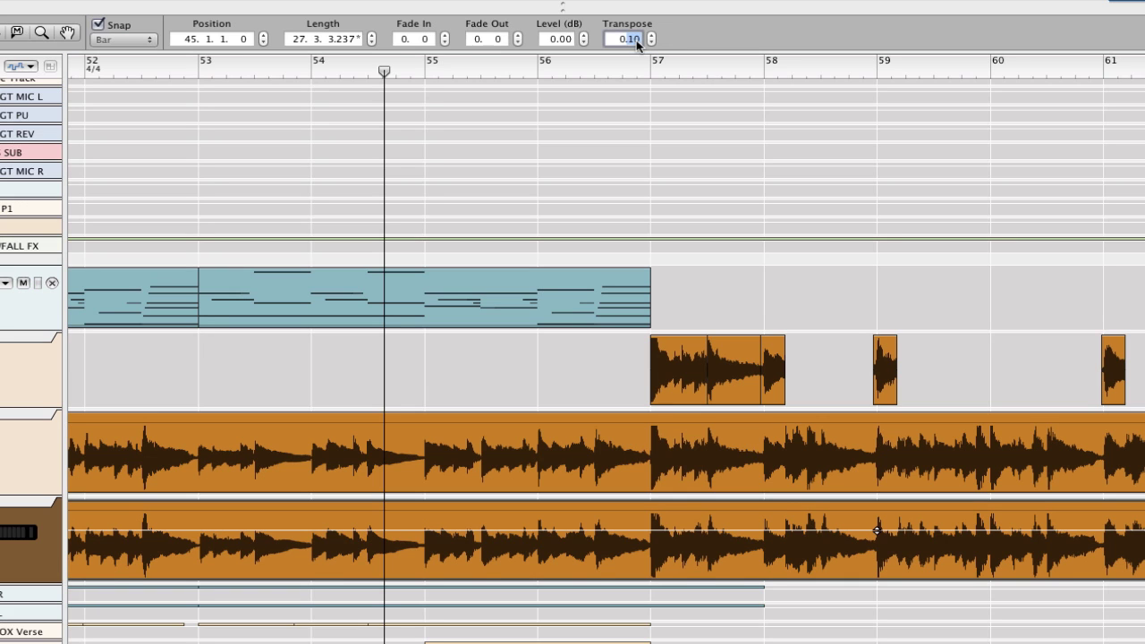
{"action": "key", "text": "Return"}
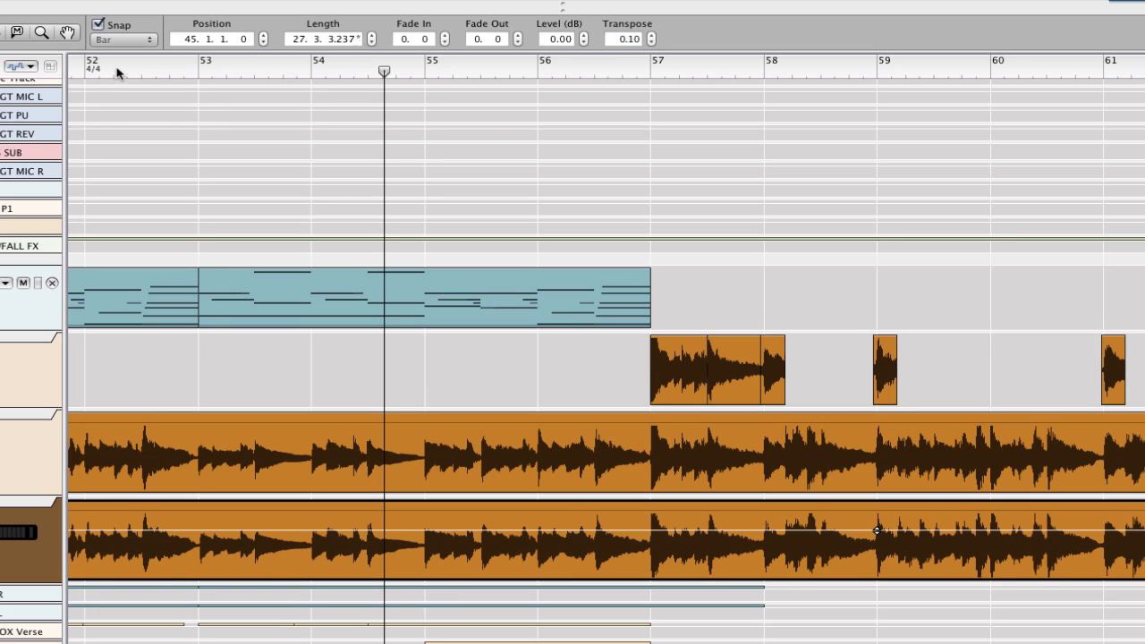
{"action": "left_click", "coordinate": [114, 71]}
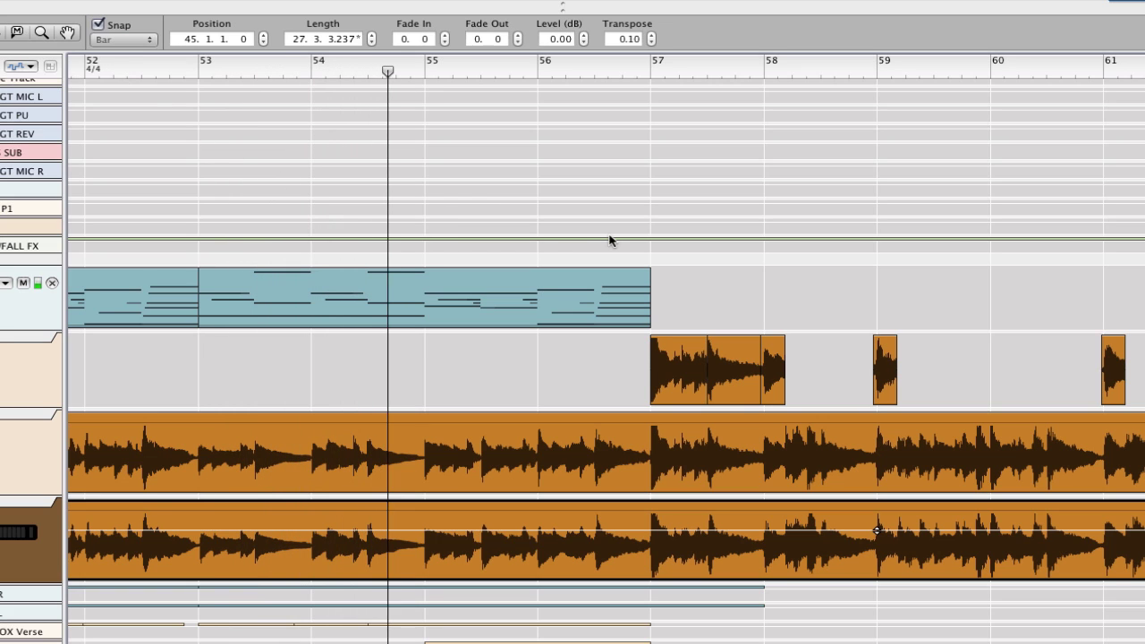
{"action": "key", "text": "space"}
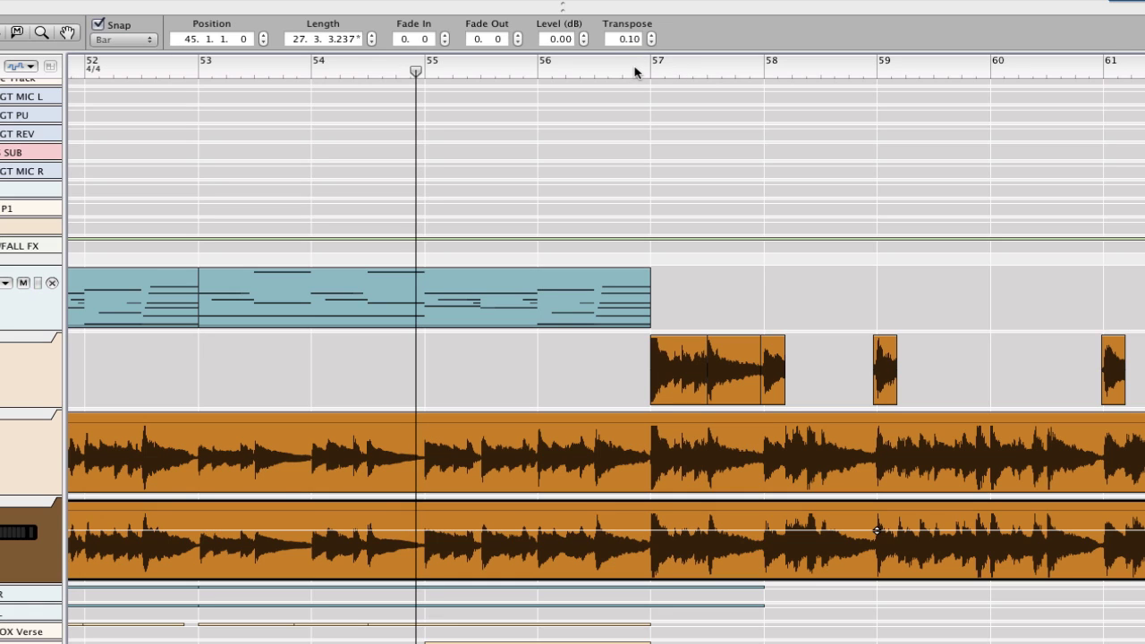
{"action": "double_click", "coordinate": [635, 72]}
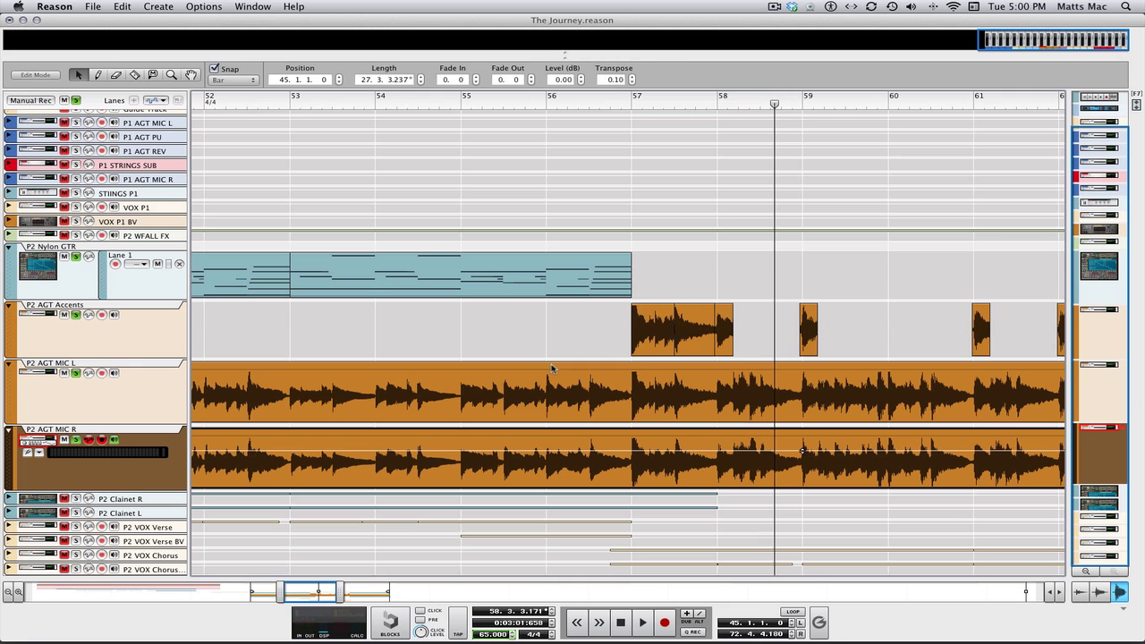
Step: Select the P2 AGT MIC R channel in the mixer and watch the guitar channels' meters during playback
{"action": "key", "text": "F6"}
{"action": "key", "text": "F5"}
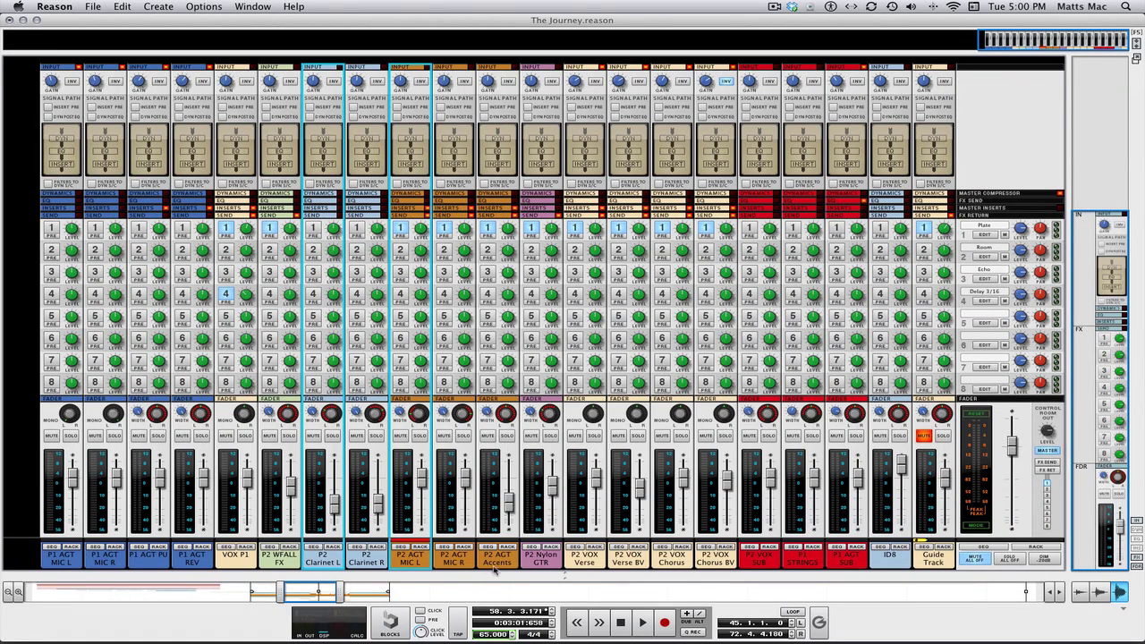
{"action": "left_click", "coordinate": [466, 89]}
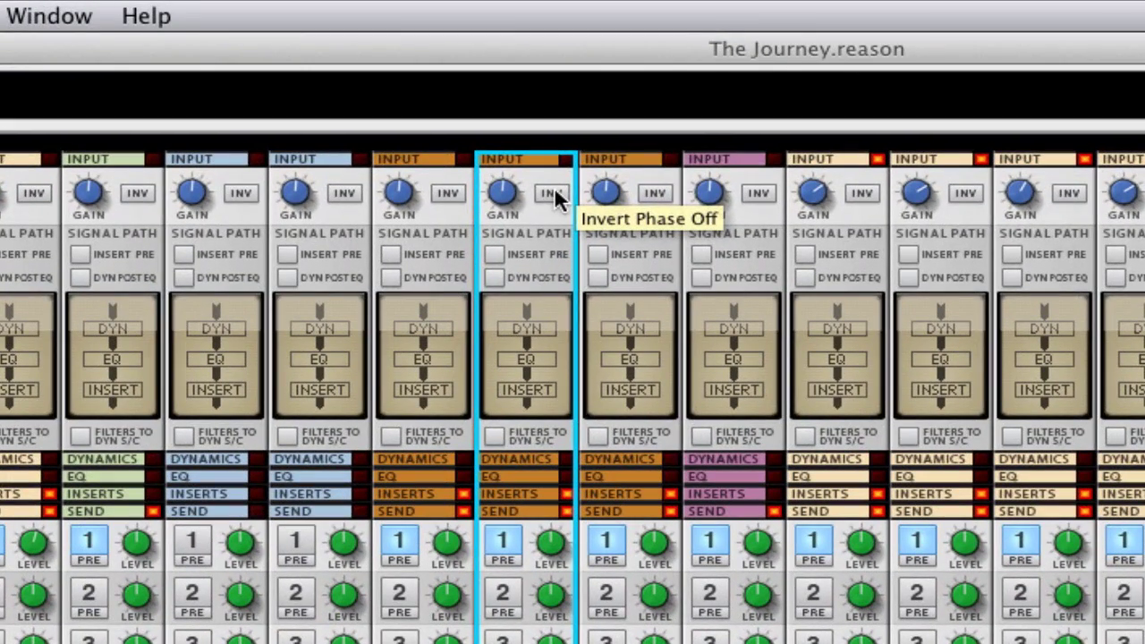
{"action": "scroll", "coordinate": [554, 186], "scroll_direction": "down", "scroll_amount": 10}
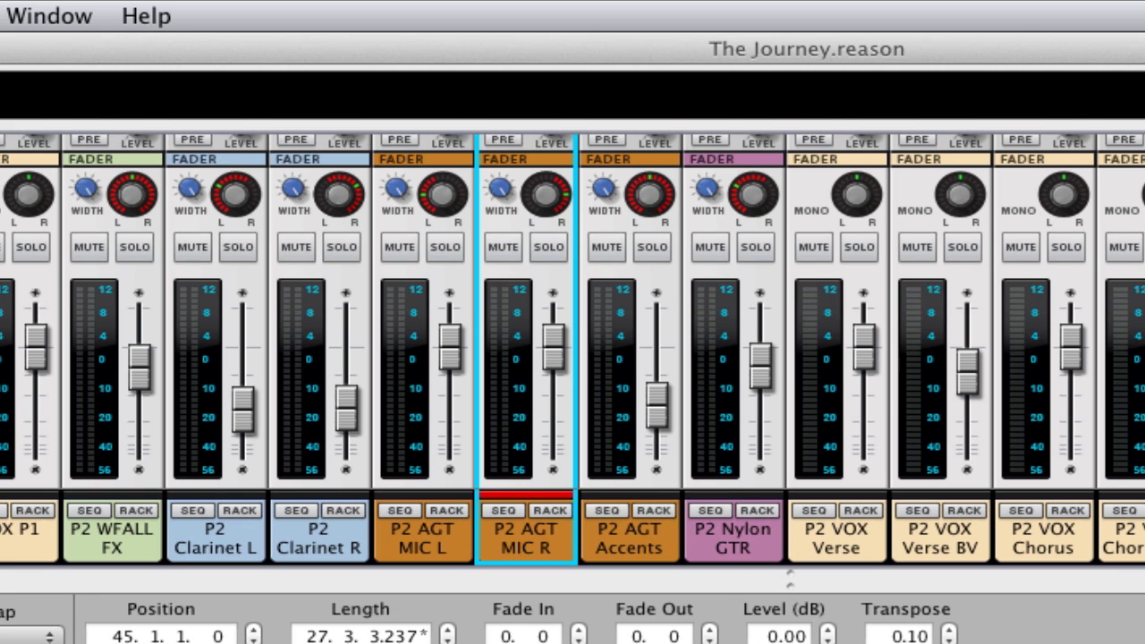
{"action": "key", "text": "space"}
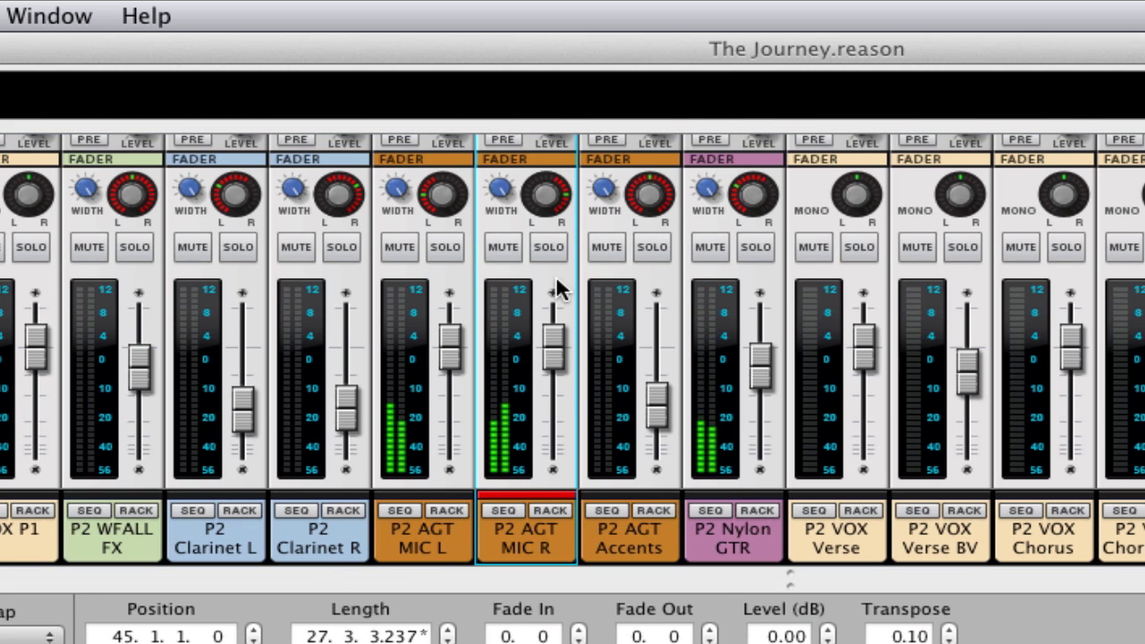
Step: Invert the phase of the P2 AGT MIC R channel for comparison and switch the inversion off again
{"action": "scroll", "coordinate": [555, 290], "scroll_direction": "up", "scroll_amount": 10}
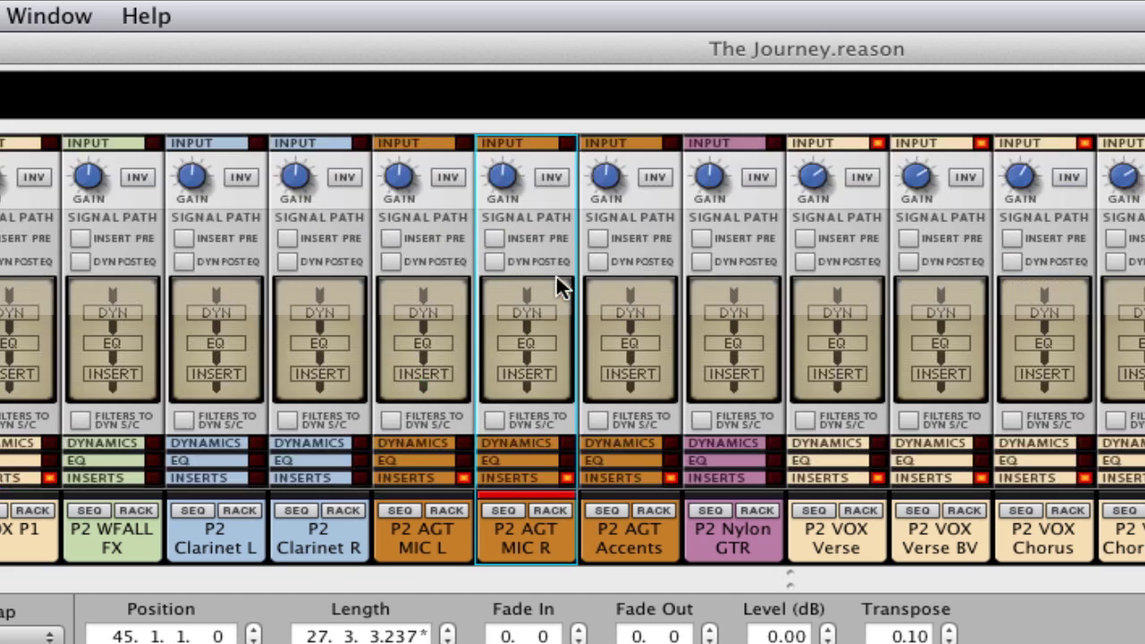
{"action": "left_click", "coordinate": [552, 178]}
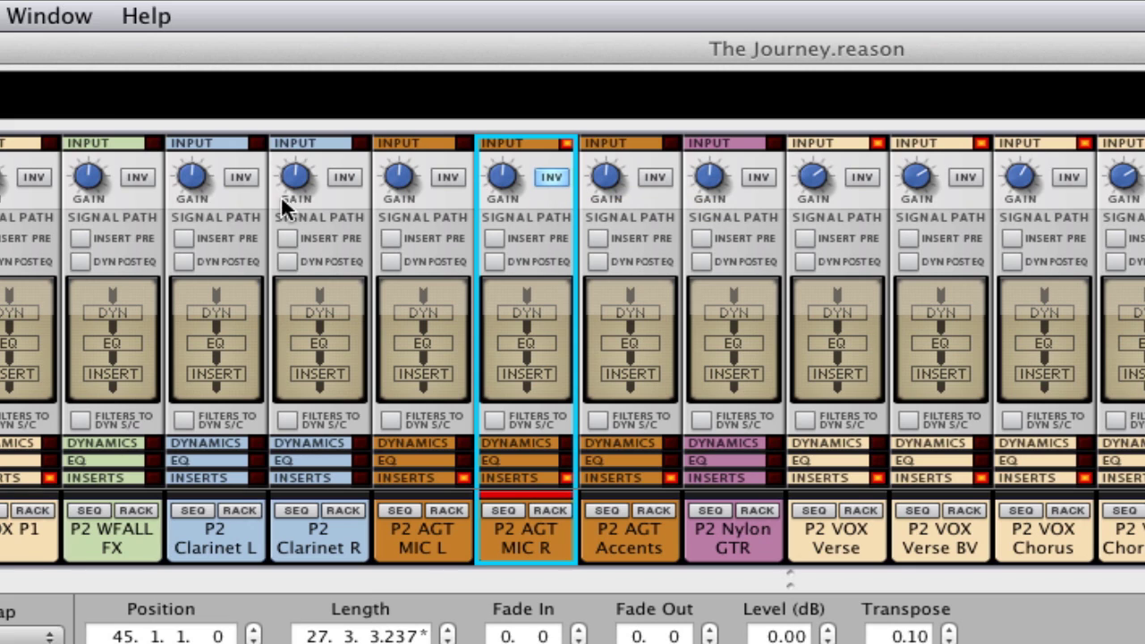
{"action": "left_click", "coordinate": [557, 175]}
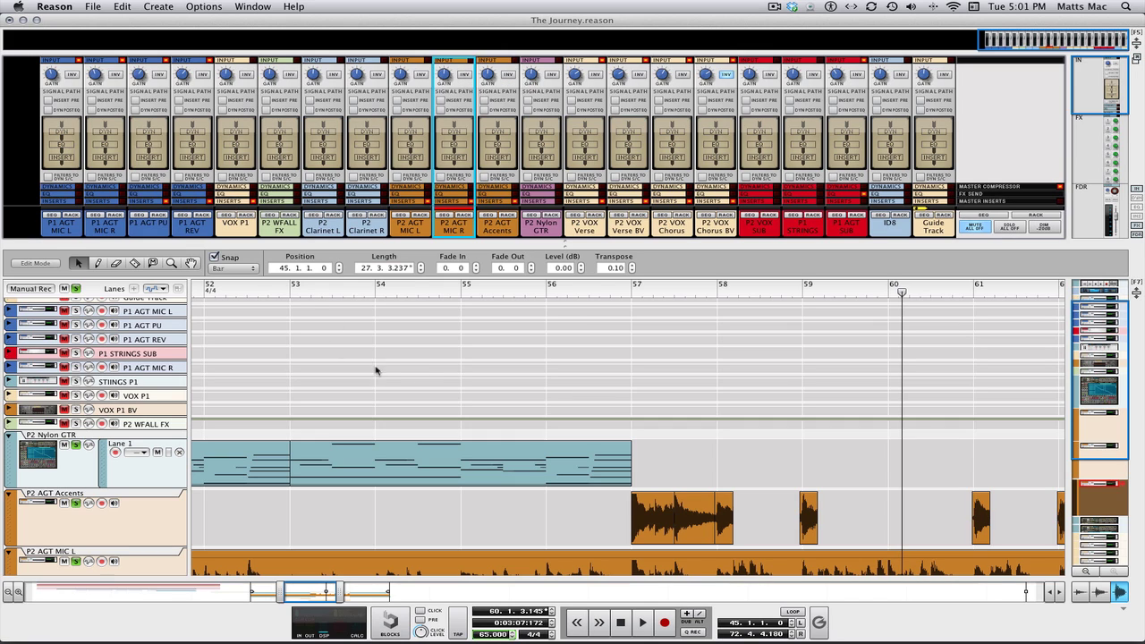
Step: Return to the sequencer and listen to the nylon and acoustic guitars from just before the part starts at bar 45
{"action": "left_click", "coordinate": [291, 288]}
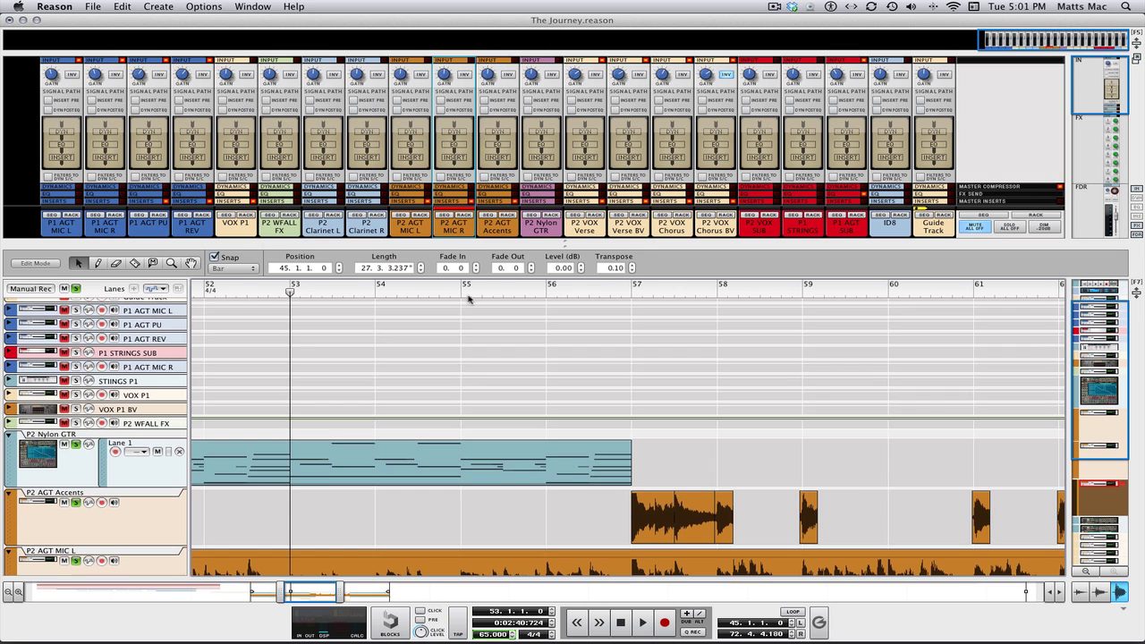
{"action": "scroll", "coordinate": [468, 299], "scroll_direction": "down", "scroll_amount": 5}
{"action": "key", "text": "F5"}
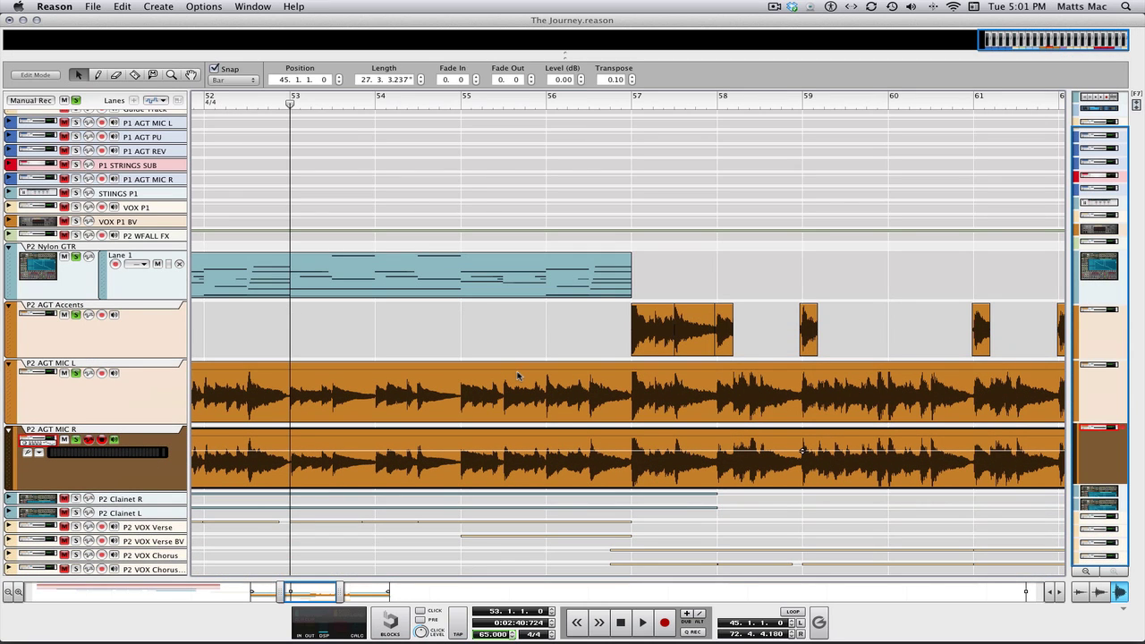
{"action": "scroll", "coordinate": [517, 376], "scroll_direction": "left", "scroll_amount": 10}
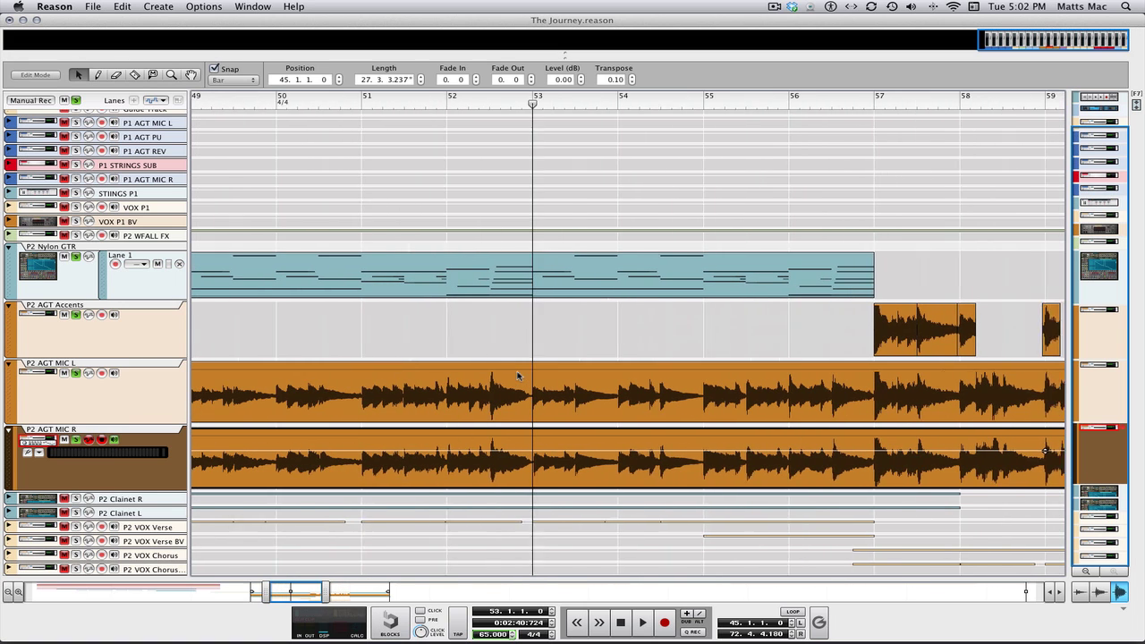
{"action": "scroll", "coordinate": [517, 375], "scroll_direction": "left", "scroll_amount": 15}
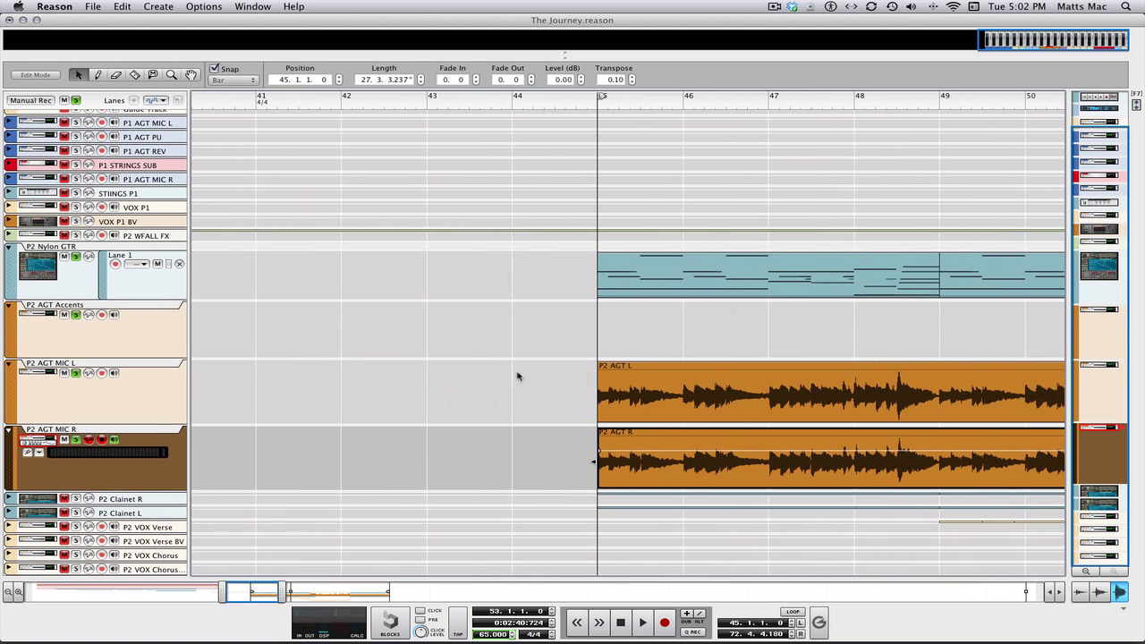
{"action": "scroll", "coordinate": [517, 375], "scroll_direction": "right", "scroll_amount": 4}
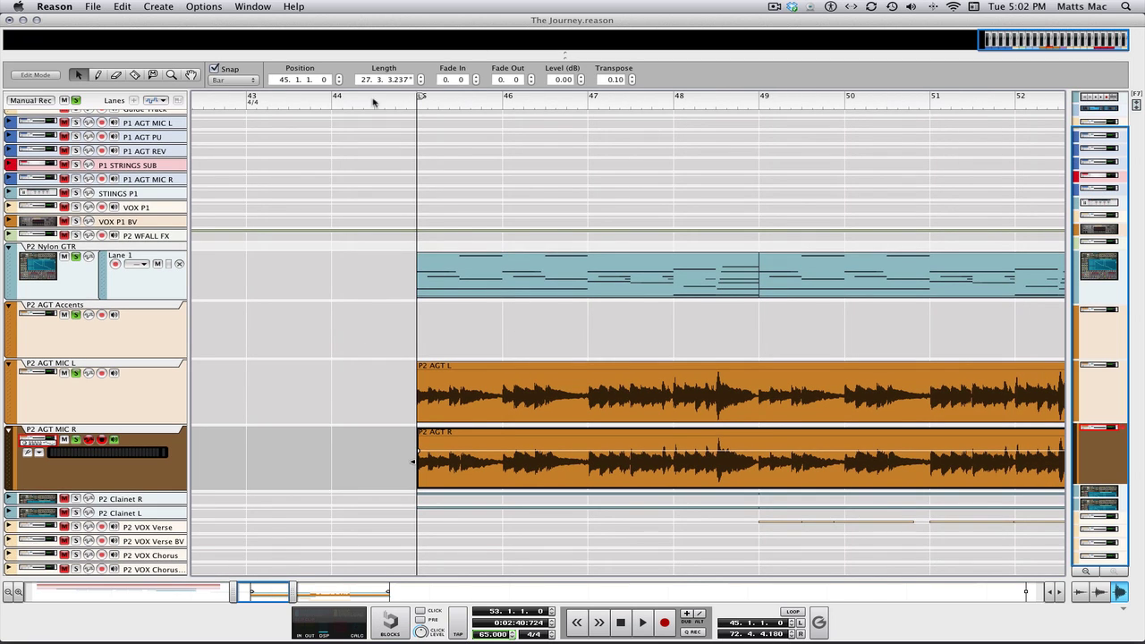
{"action": "left_click", "coordinate": [374, 103]}
{"action": "key", "text": "space"}
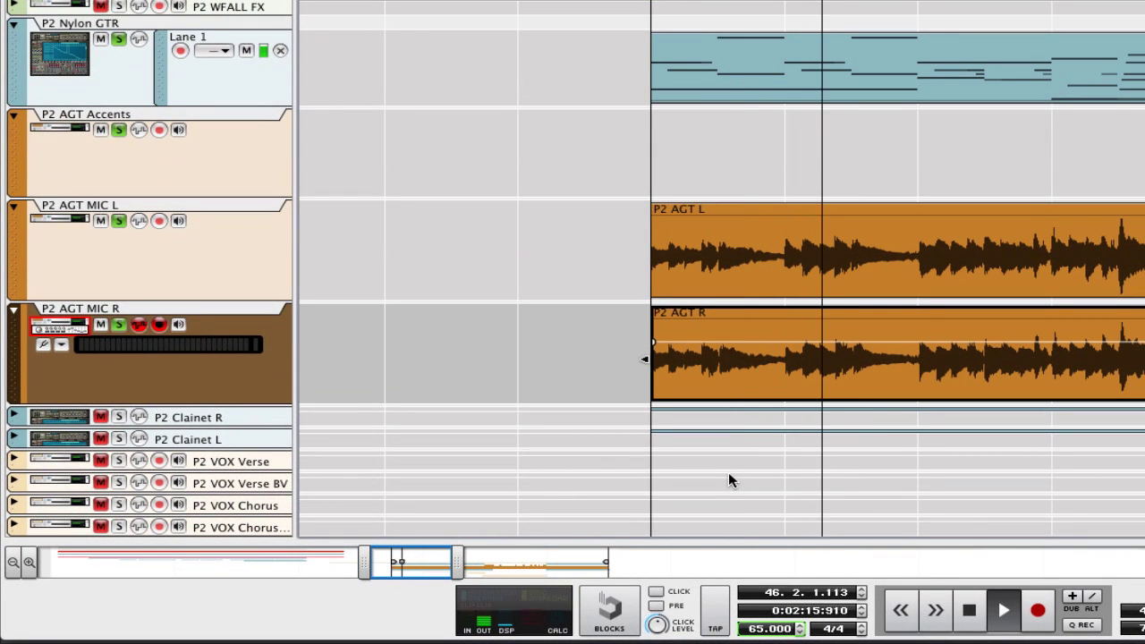
{"action": "key", "text": "space"}
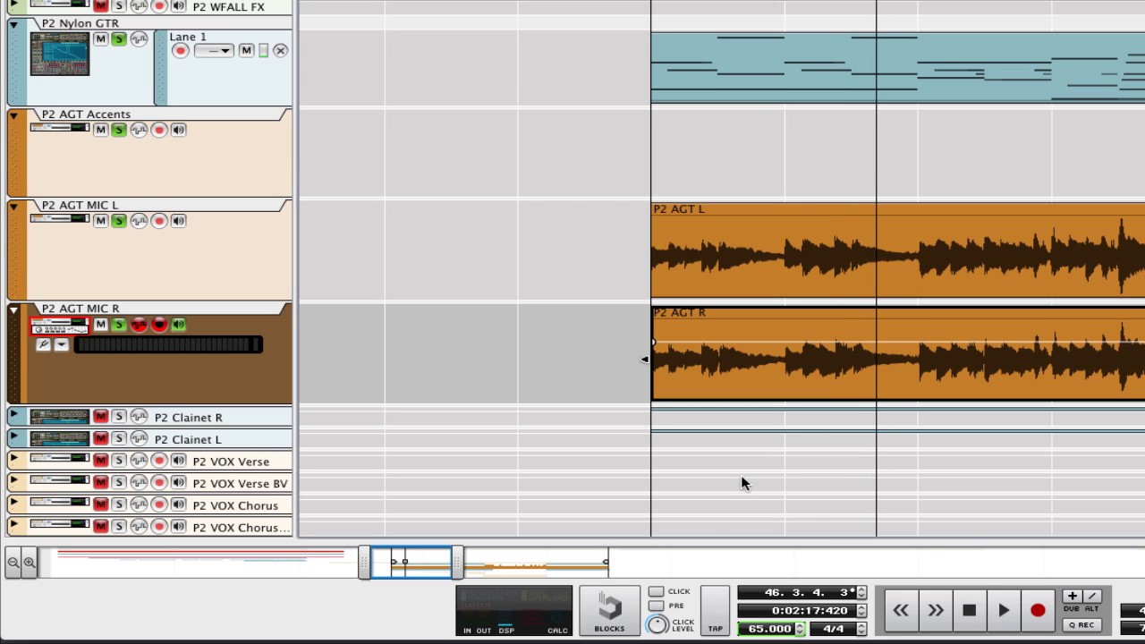
Step: Expand the P2 Clainet R and P2 Clainet L tracks and solo both together with the guitars
{"action": "left_click", "coordinate": [13, 417]}
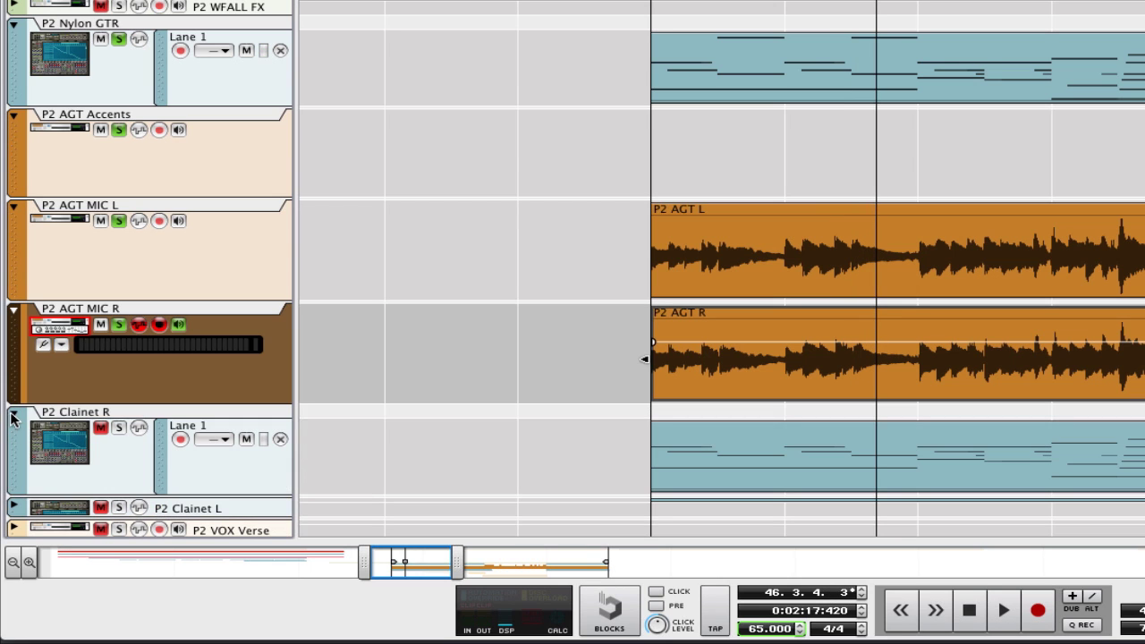
{"action": "left_click", "coordinate": [13, 504]}
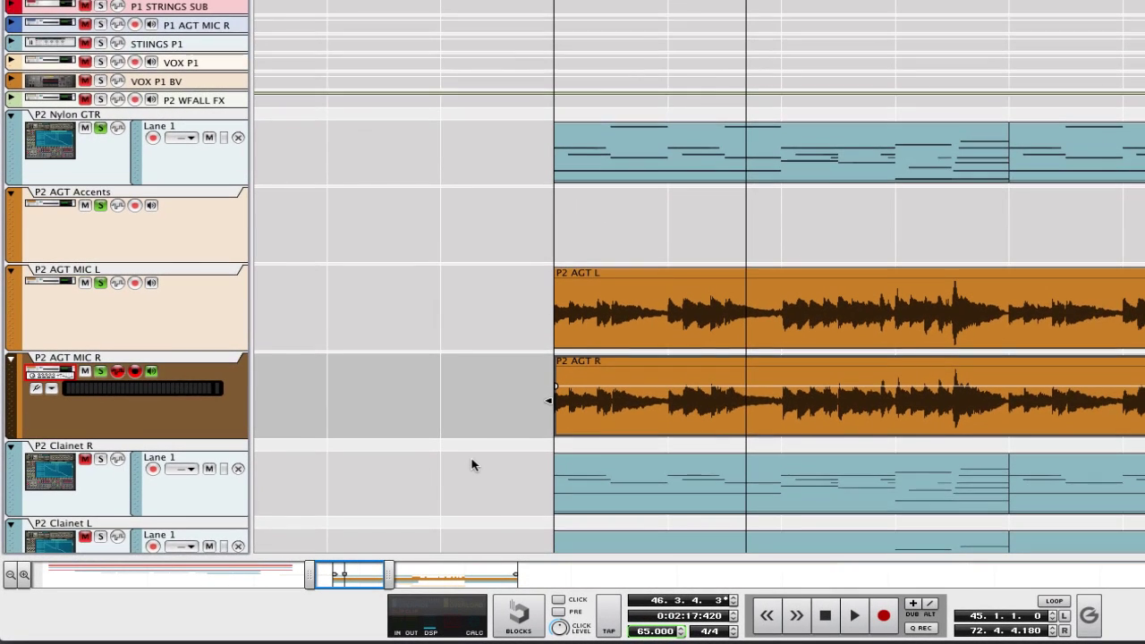
{"action": "scroll", "coordinate": [556, 432], "scroll_direction": "down", "scroll_amount": 3}
{"action": "left_click", "coordinate": [85, 343]}
{"action": "left_click", "coordinate": [101, 343]}
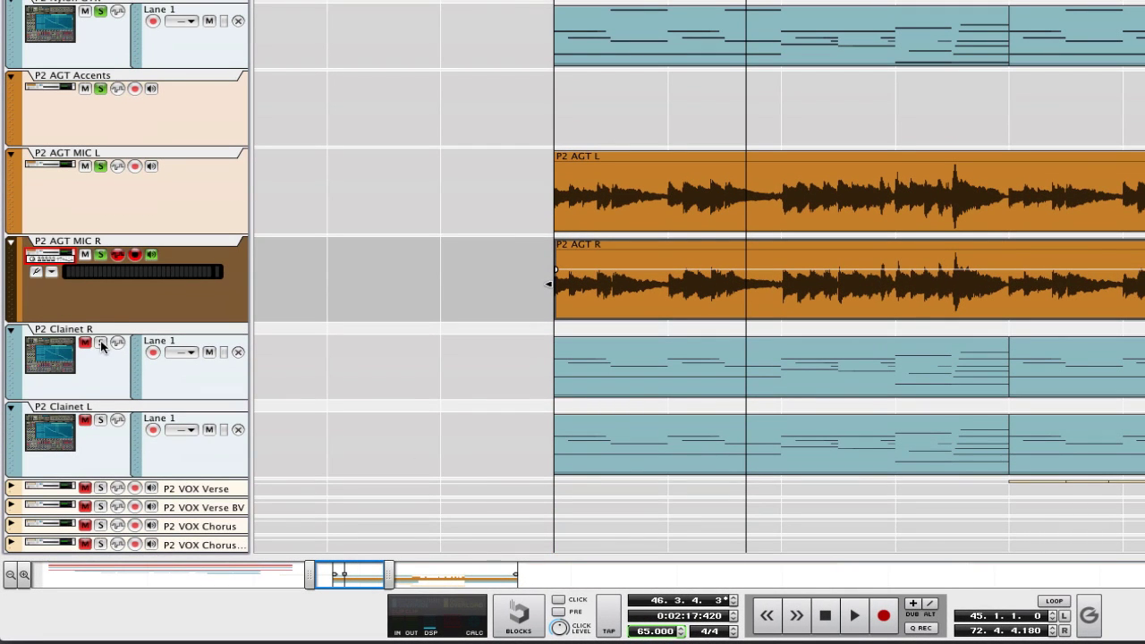
{"action": "left_click", "coordinate": [102, 420]}
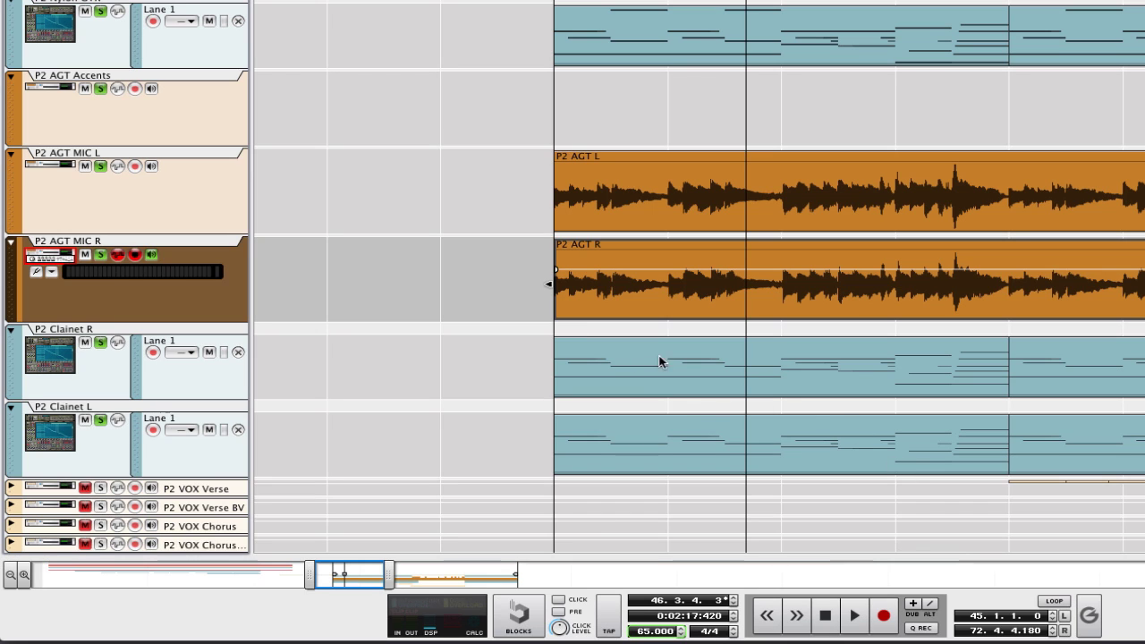
Step: Listen to the guitars with both P2 Clainet tracks from bar 44 to bar 49
{"action": "left_click", "coordinate": [548, 284]}
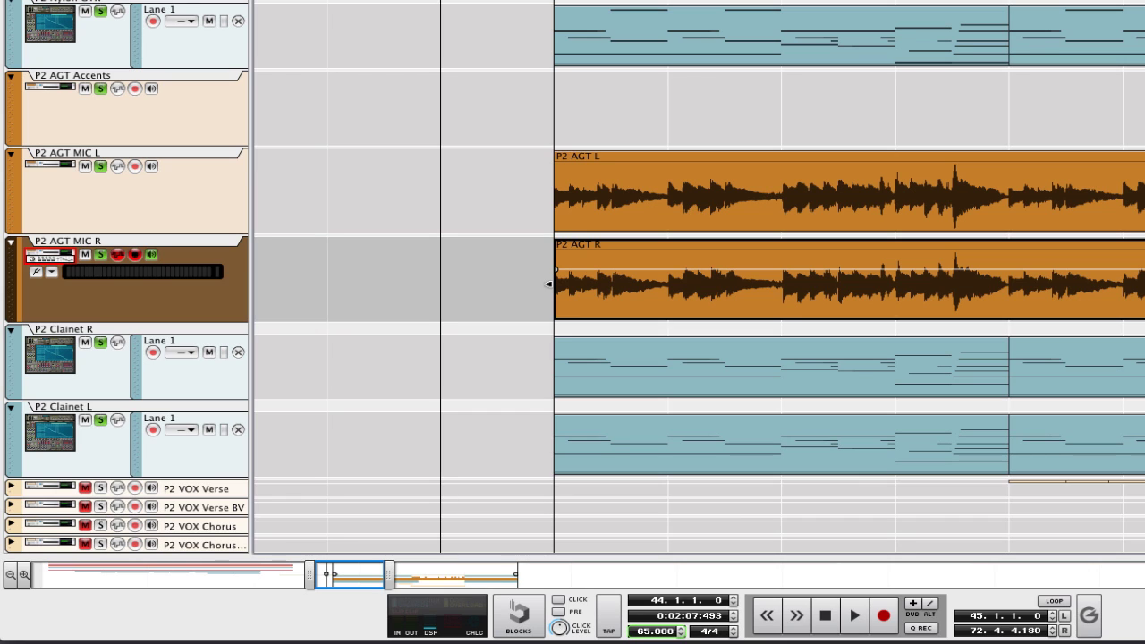
{"action": "key", "text": "space"}
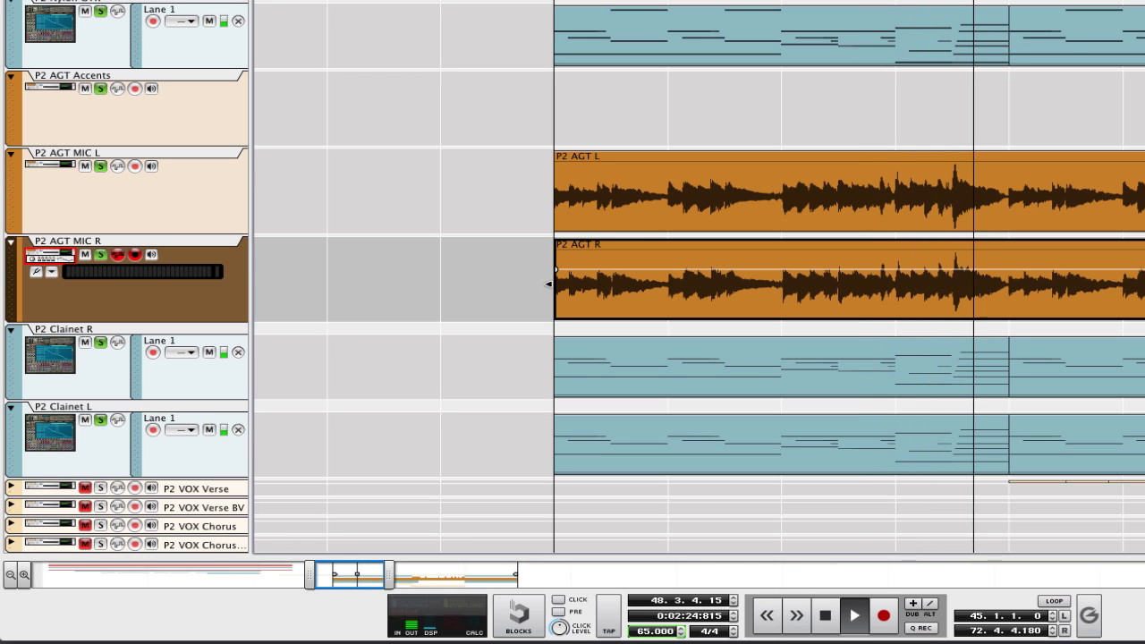
{"action": "key", "text": "space"}
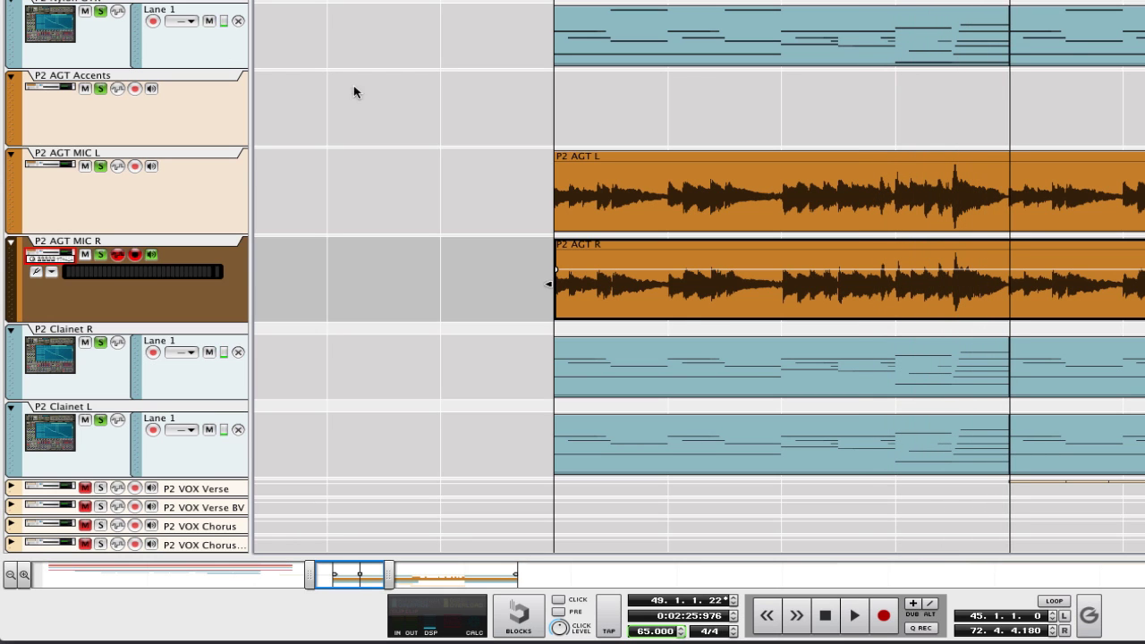
Step: Expand the P2 VOX Verse and P2 VOX Verse BV tracks and bring the whole second part's arrangement into view
{"action": "scroll", "coordinate": [752, 308], "scroll_direction": "right", "scroll_amount": 10}
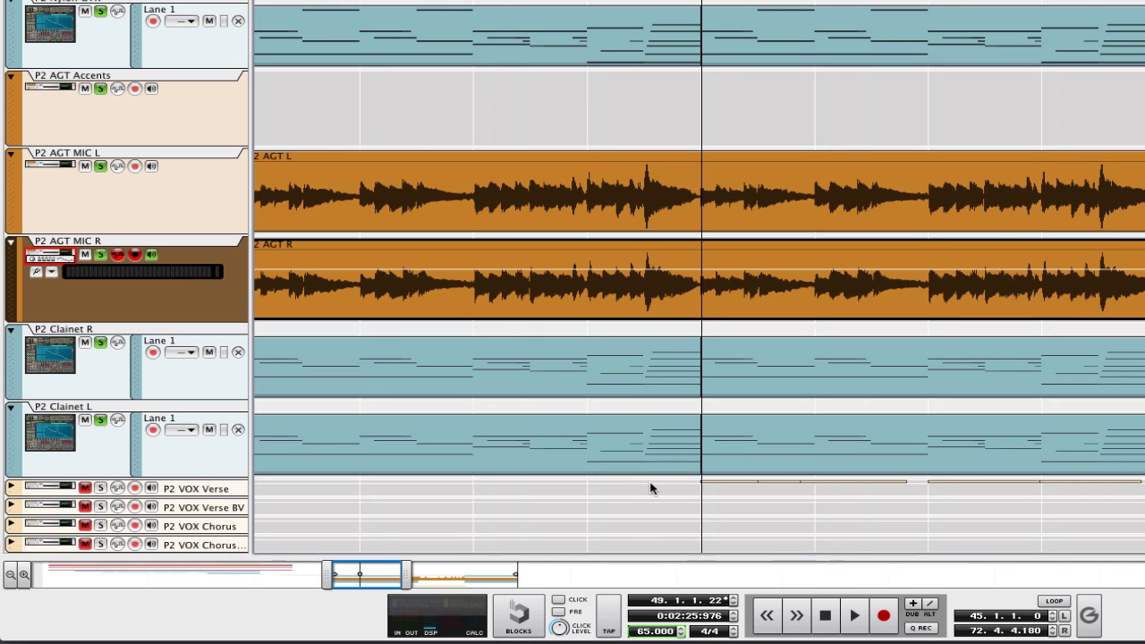
{"action": "left_click", "coordinate": [11, 488]}
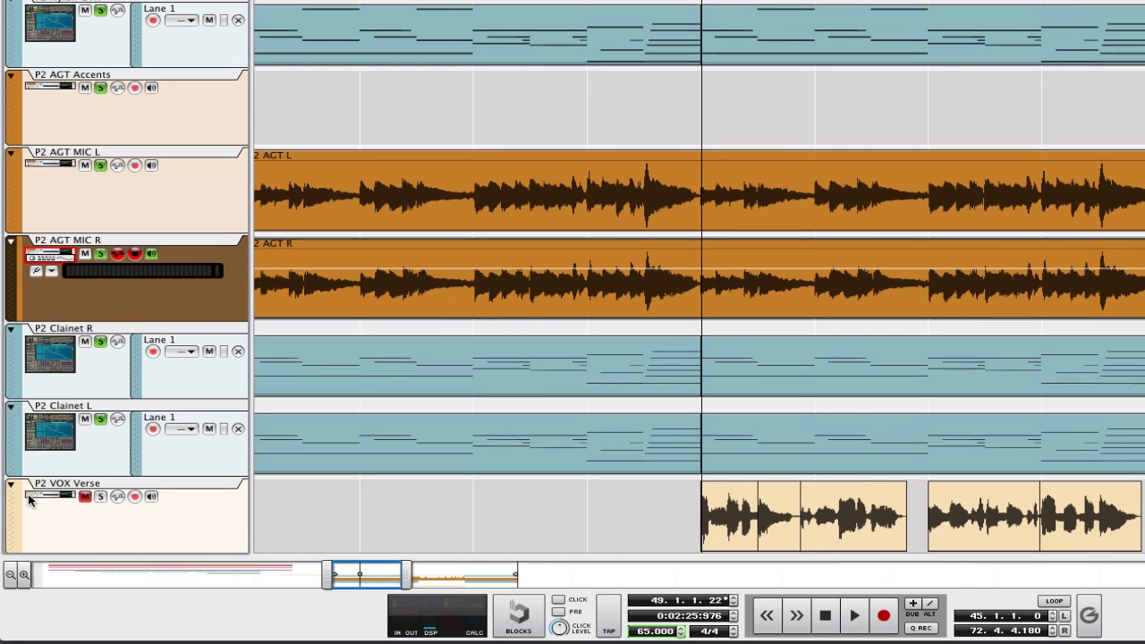
{"action": "scroll", "coordinate": [29, 502], "scroll_direction": "down", "scroll_amount": 2}
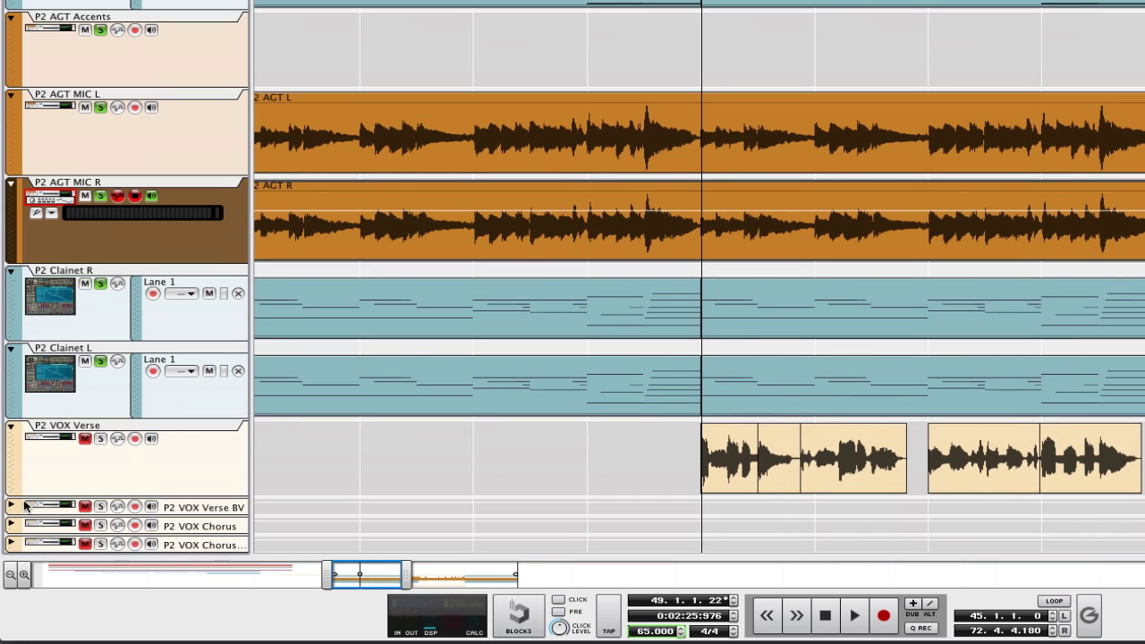
{"action": "left_click", "coordinate": [10, 507]}
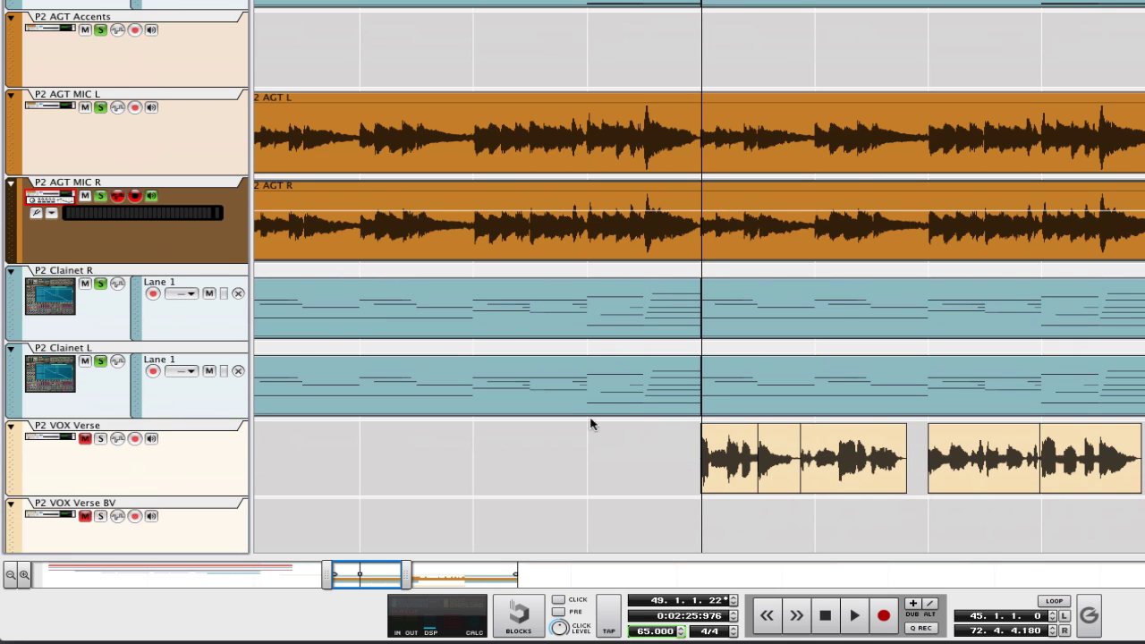
{"action": "scroll", "coordinate": [596, 403], "scroll_direction": "right", "scroll_amount": 1}
{"action": "scroll", "coordinate": [596, 403], "scroll_direction": "down", "scroll_amount": 2}
{"action": "scroll", "coordinate": [596, 408], "scroll_direction": "right", "scroll_amount": 5}
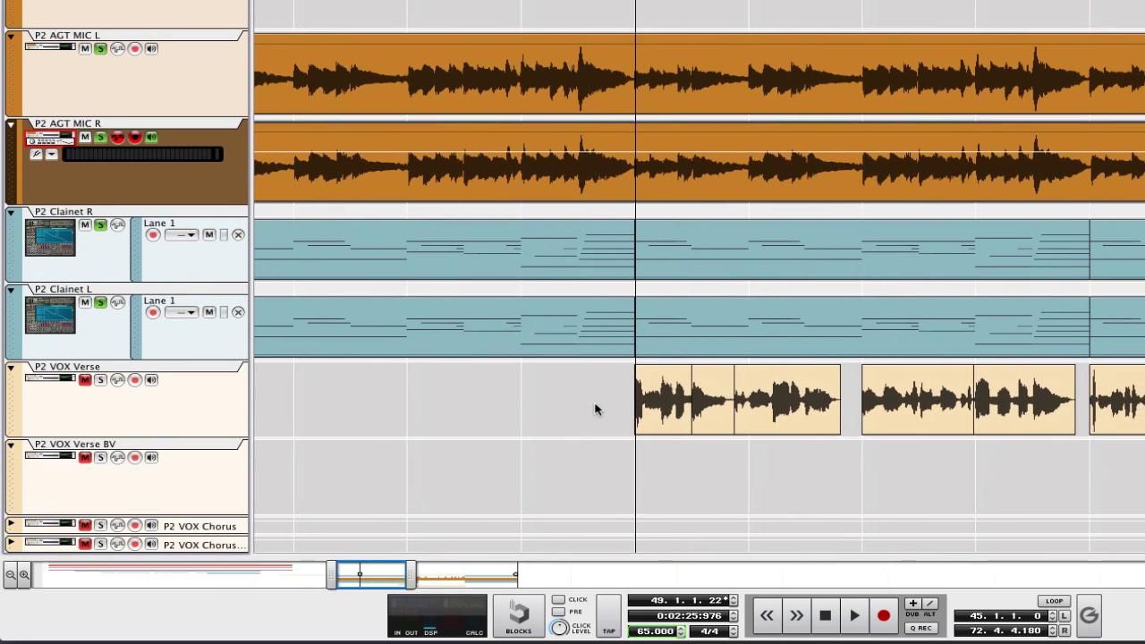
{"action": "scroll", "coordinate": [596, 409], "scroll_direction": "down", "scroll_amount": 6}
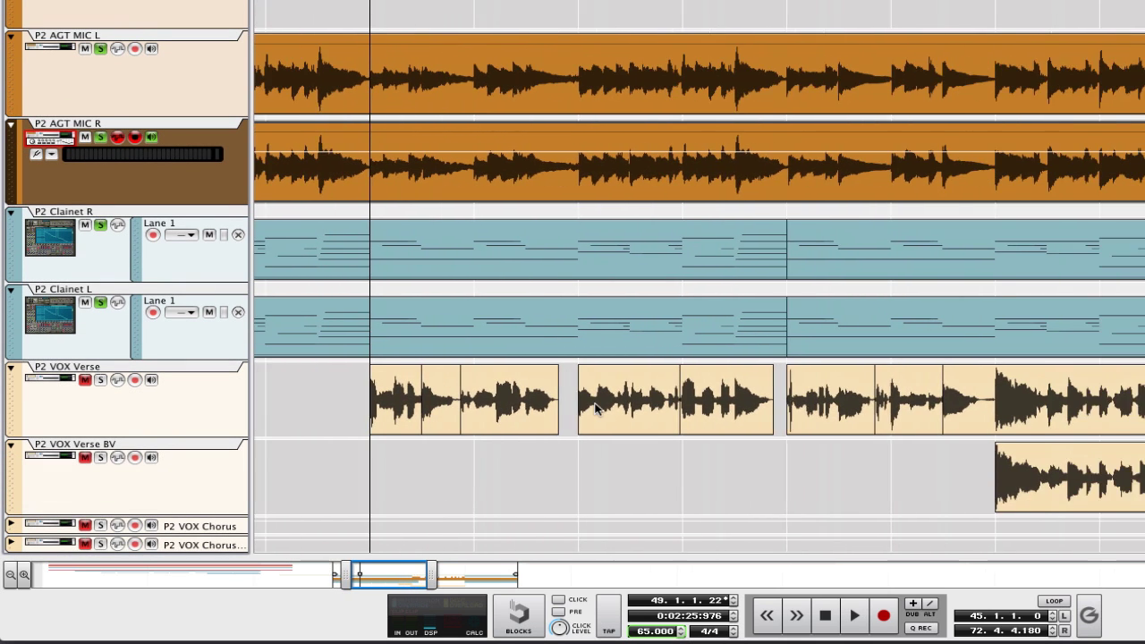
{"action": "scroll", "coordinate": [596, 409], "scroll_direction": "down", "scroll_amount": 6}
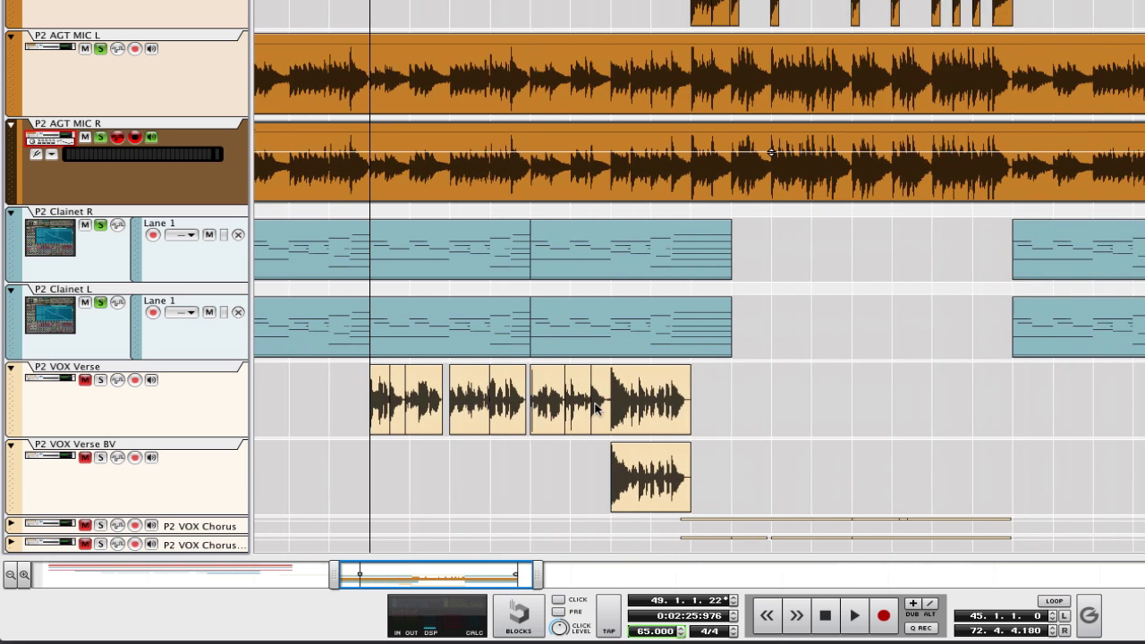
{"action": "scroll", "coordinate": [775, 337], "scroll_direction": "left", "scroll_amount": 3}
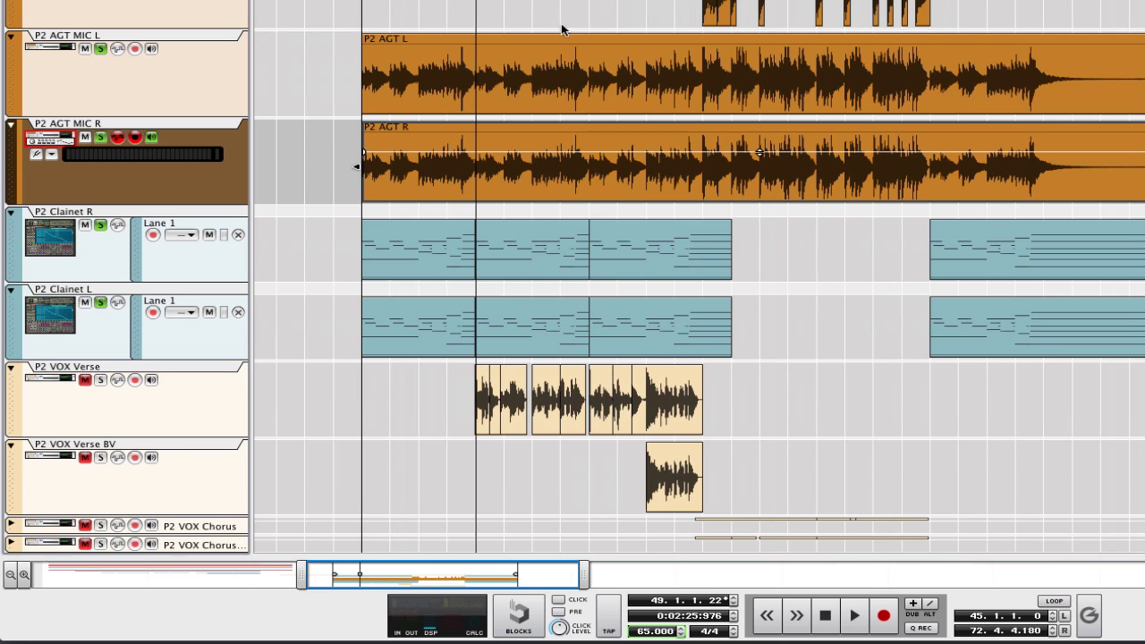
Step: Play briefly from bar 49, stop, and solo the P2 VOX Verse and P2 VOX Verse BV tracks
{"action": "key", "text": "space"}
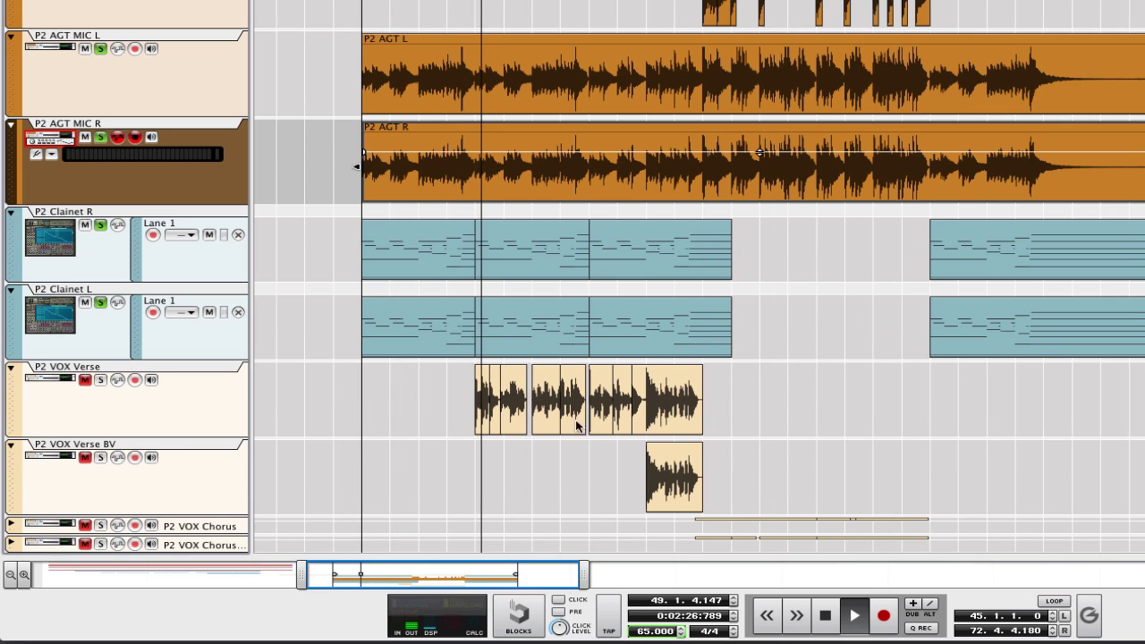
{"action": "key", "text": "space"}
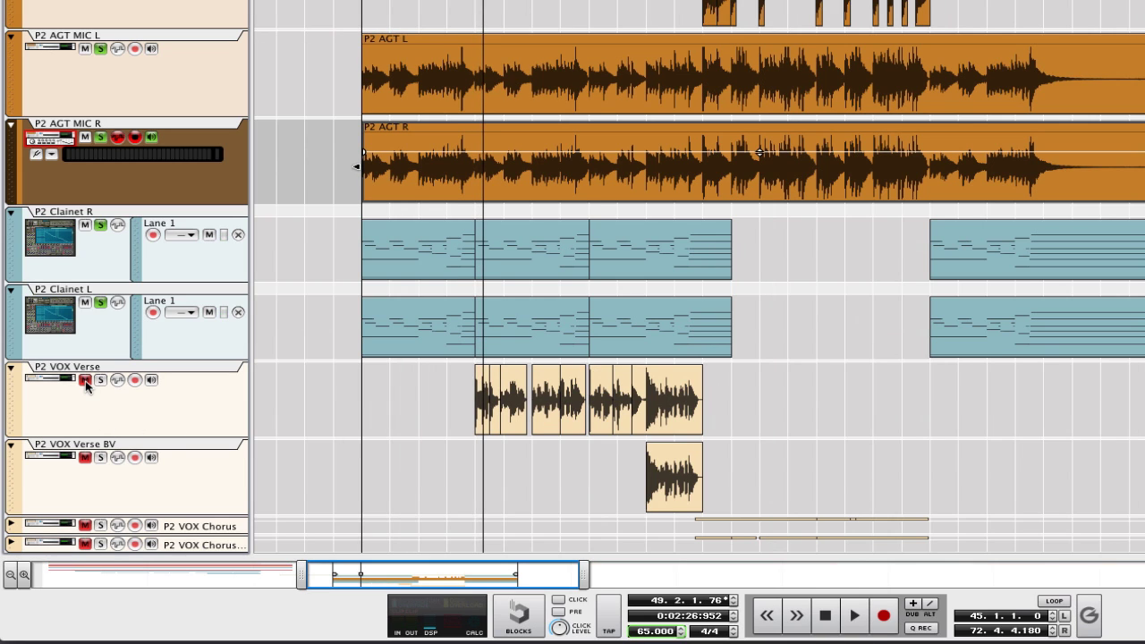
{"action": "left_click", "coordinate": [102, 380]}
{"action": "left_click", "coordinate": [100, 461]}
Step: Place the playhead at bar 48 and play the verse vocals with the guitars and both P2 Clainet tracks
{"action": "left_click", "coordinate": [758, 152]}
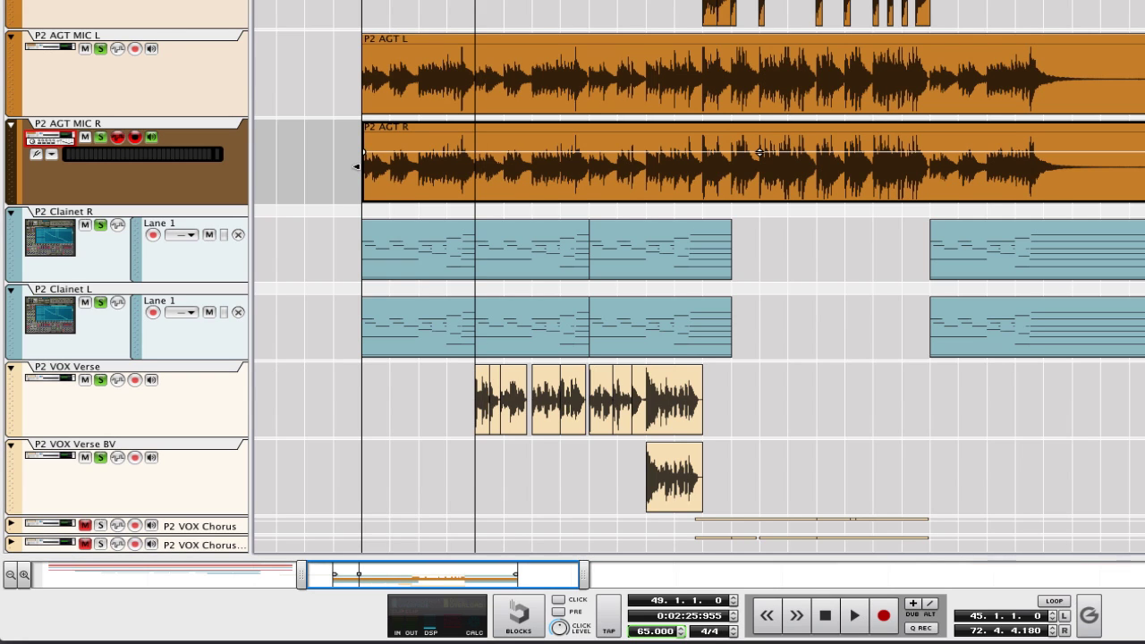
{"action": "key", "text": "KP_7"}
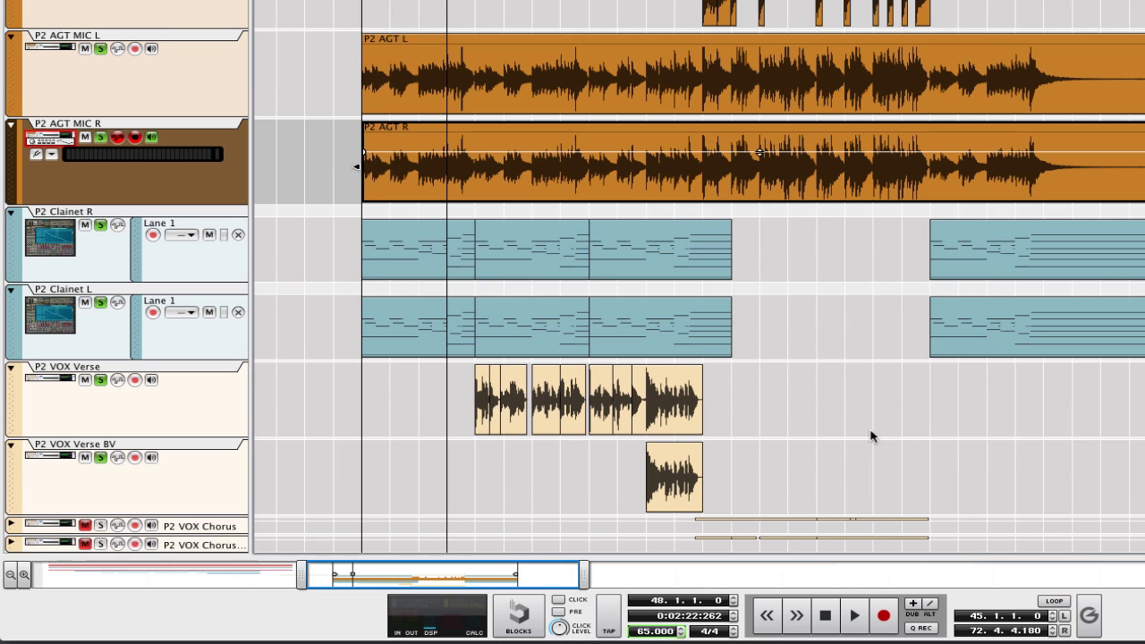
{"action": "key", "text": "space"}
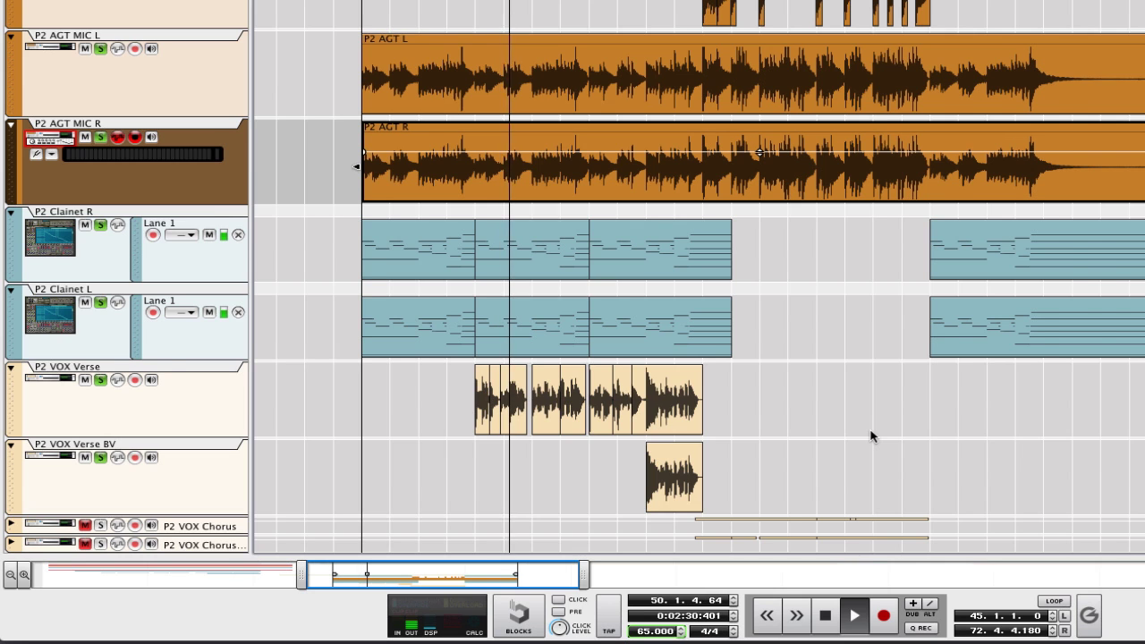
Step: Lower the P2 VOX Verse channel's level to -2.22 dB during playback and listen in the sequencer to the end of the verse
{"action": "key", "text": "F5"}
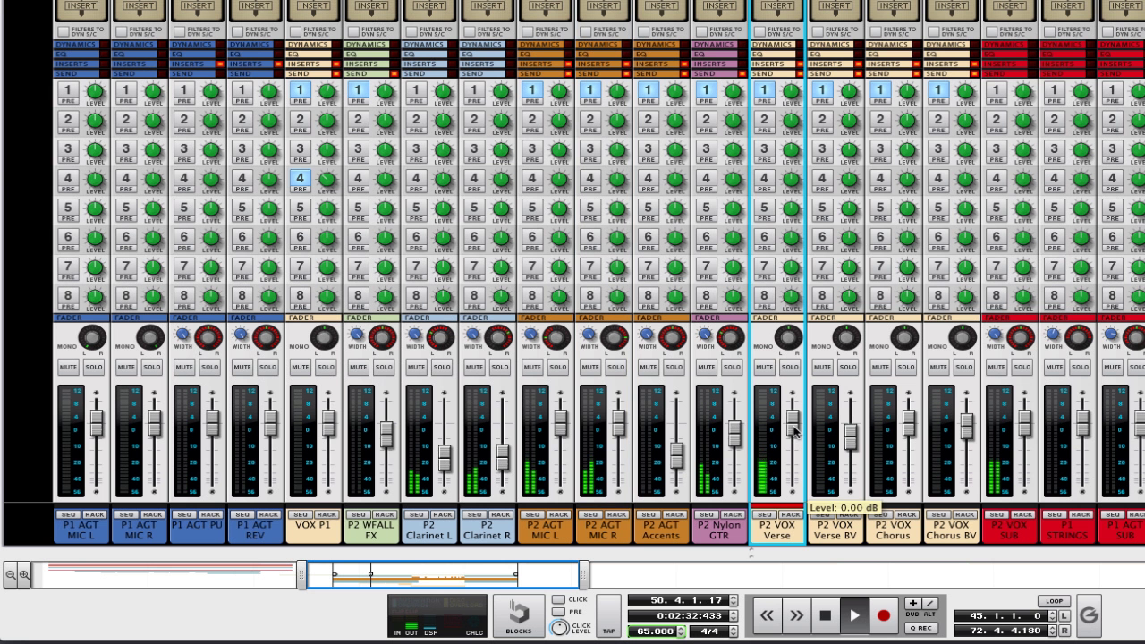
{"action": "left_click_drag", "start_coordinate": [794, 432], "coordinate": [794, 435]}
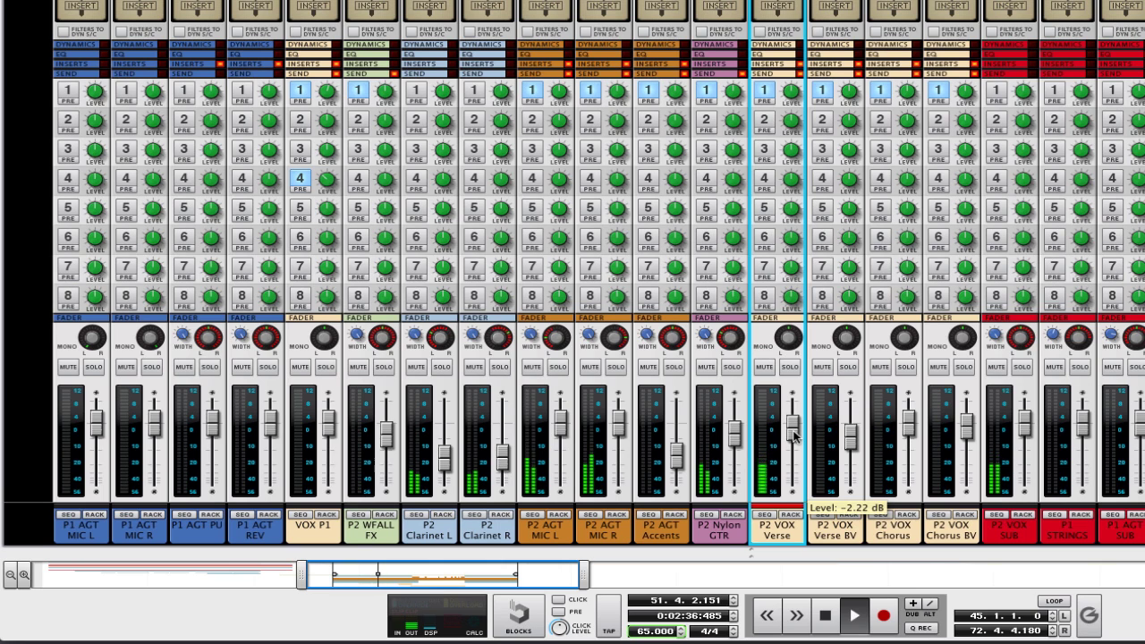
{"action": "key", "text": "F7"}
{"action": "key", "text": "F5"}
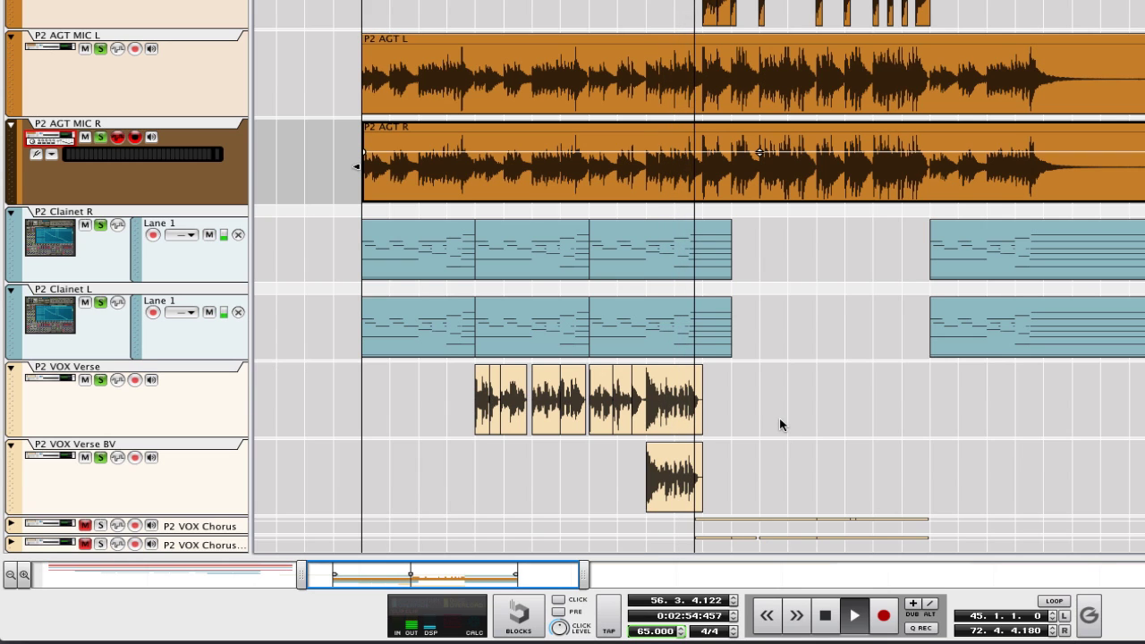
{"action": "key", "text": "space"}
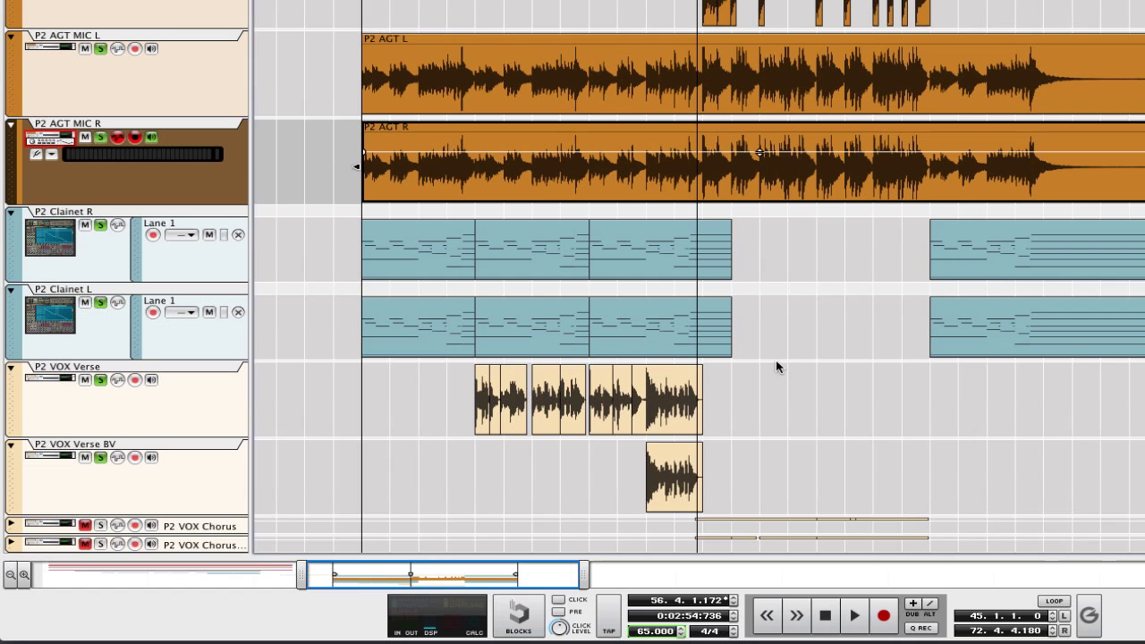
Step: Expand the P2 VOX Chorus and P2 VOX Chorus BV tracks and place the playhead at bar 55
{"action": "left_click", "coordinate": [14, 526]}
{"action": "scroll", "coordinate": [14, 535], "scroll_direction": "down", "scroll_amount": 1}
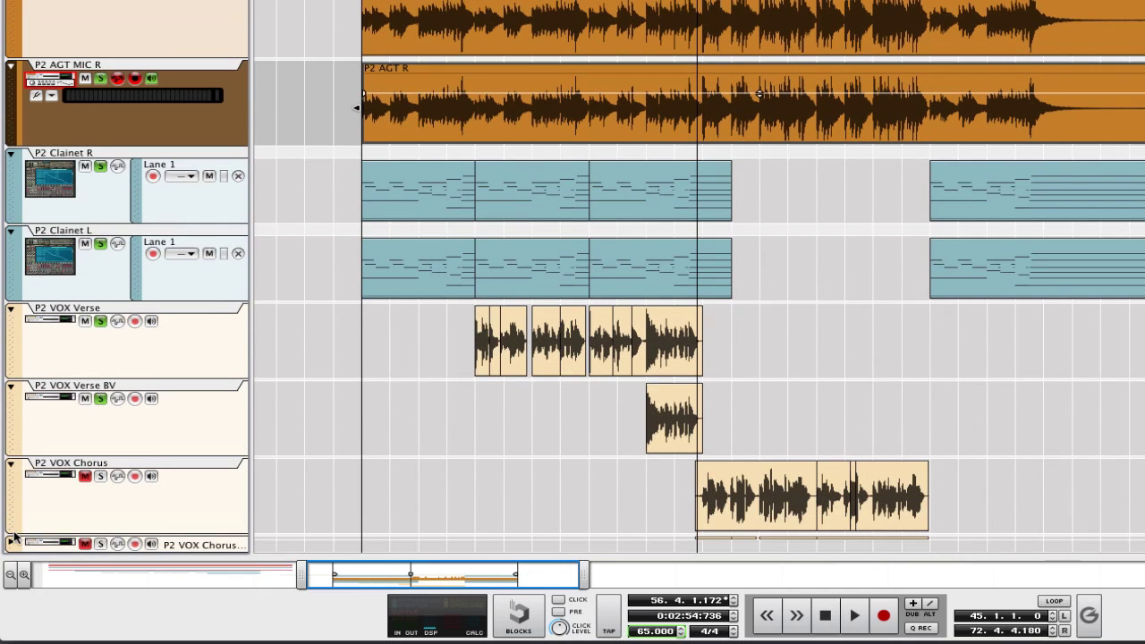
{"action": "left_click", "coordinate": [14, 543]}
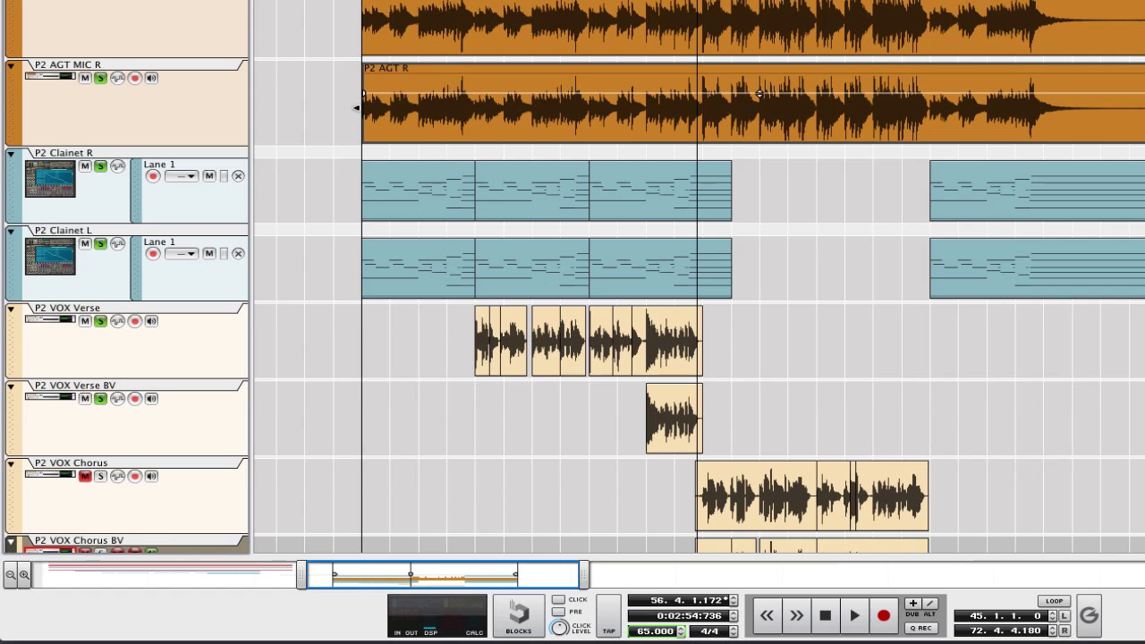
{"action": "scroll", "coordinate": [392, 279], "scroll_direction": "down", "scroll_amount": 1}
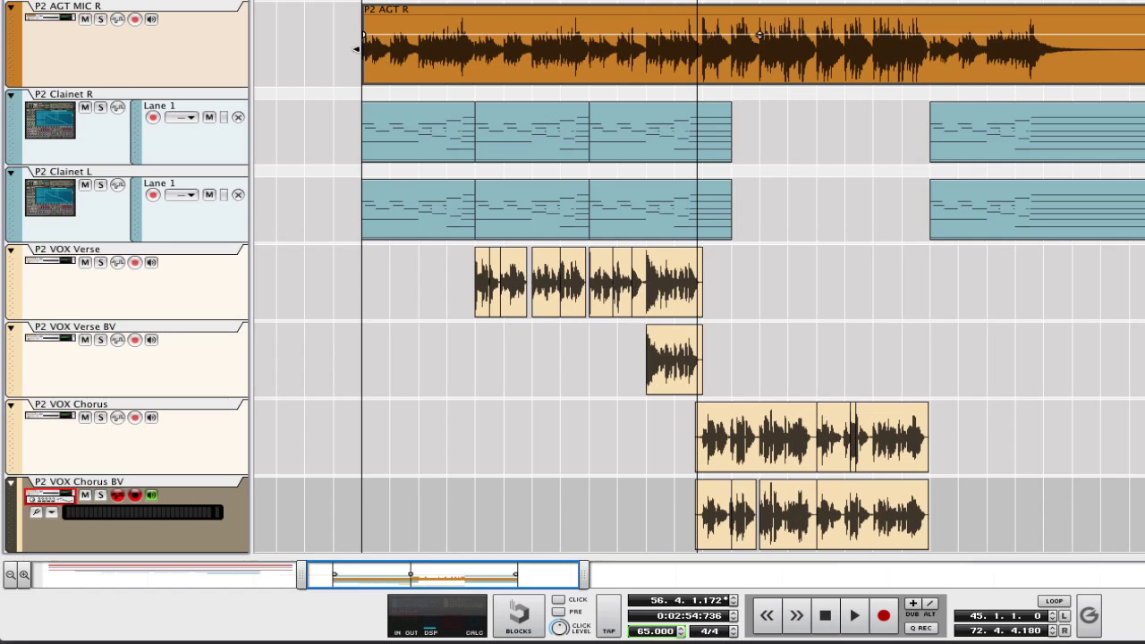
{"action": "left_click", "coordinate": [646, 0]}
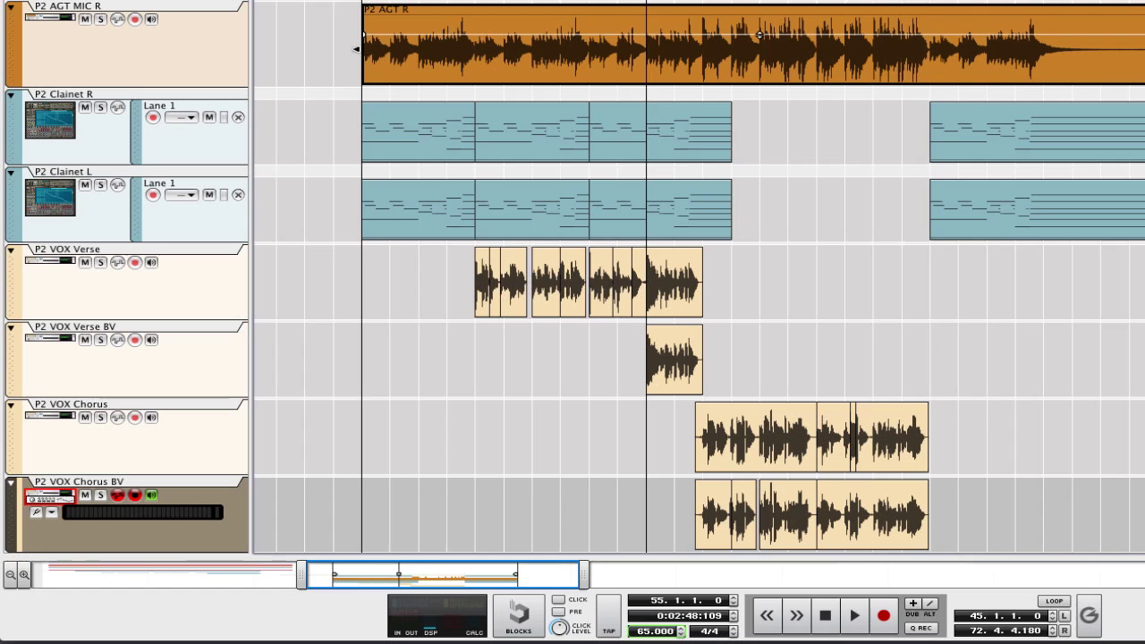
Step: Place the playhead at bar 53, play through the verse ending into the chorus vocals, and stop around bar 60
{"action": "left_click", "coordinate": [590, 1]}
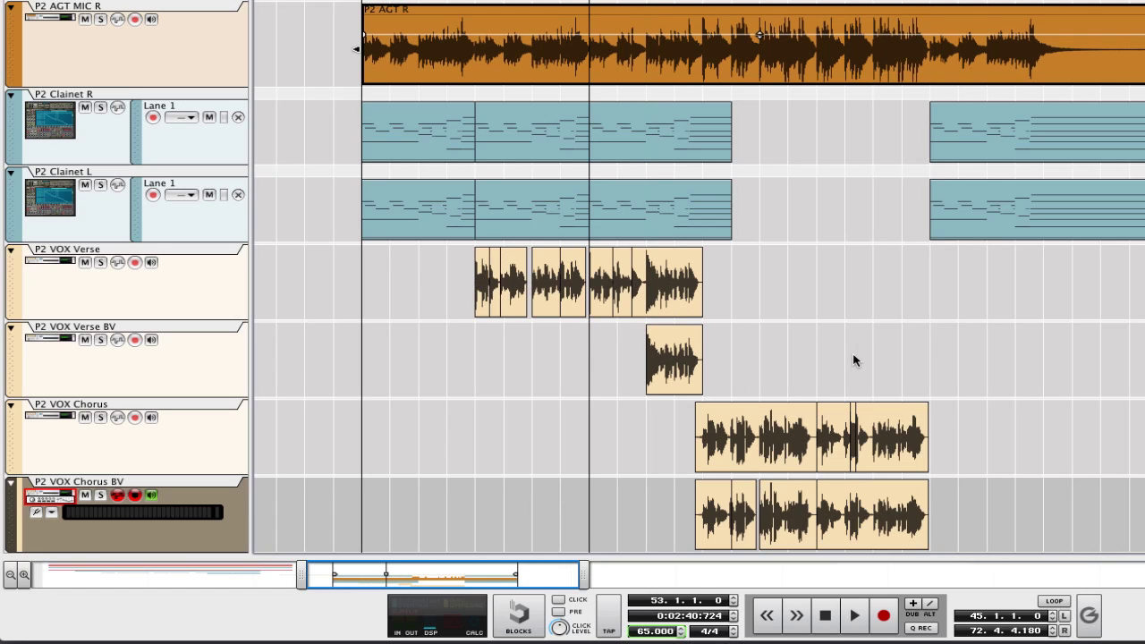
{"action": "key", "text": "space"}
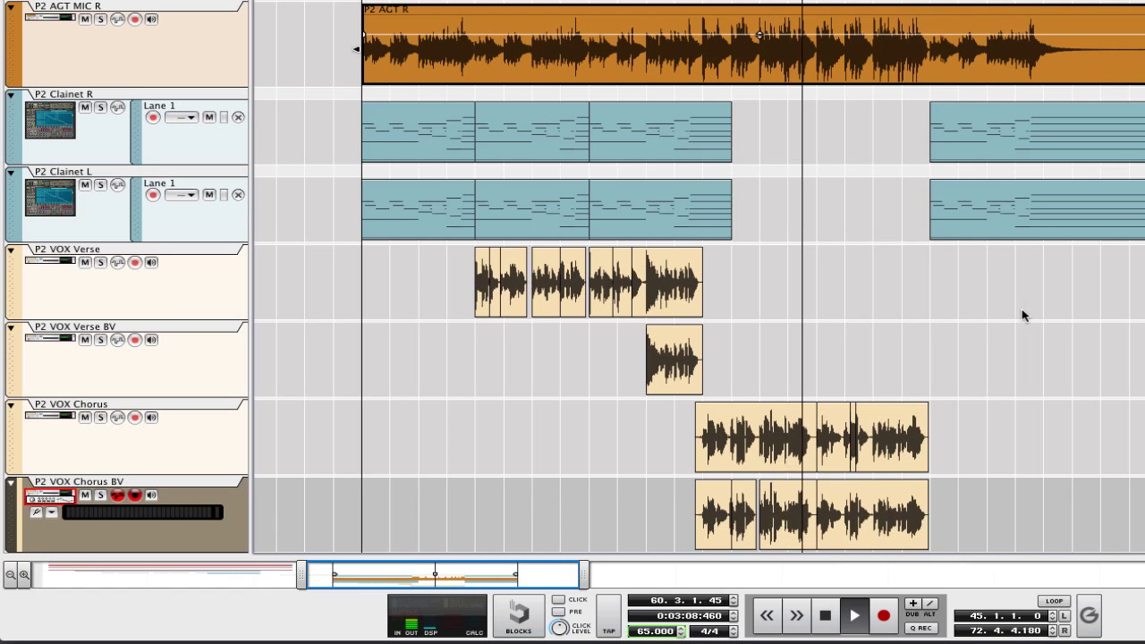
{"action": "key", "text": "space"}
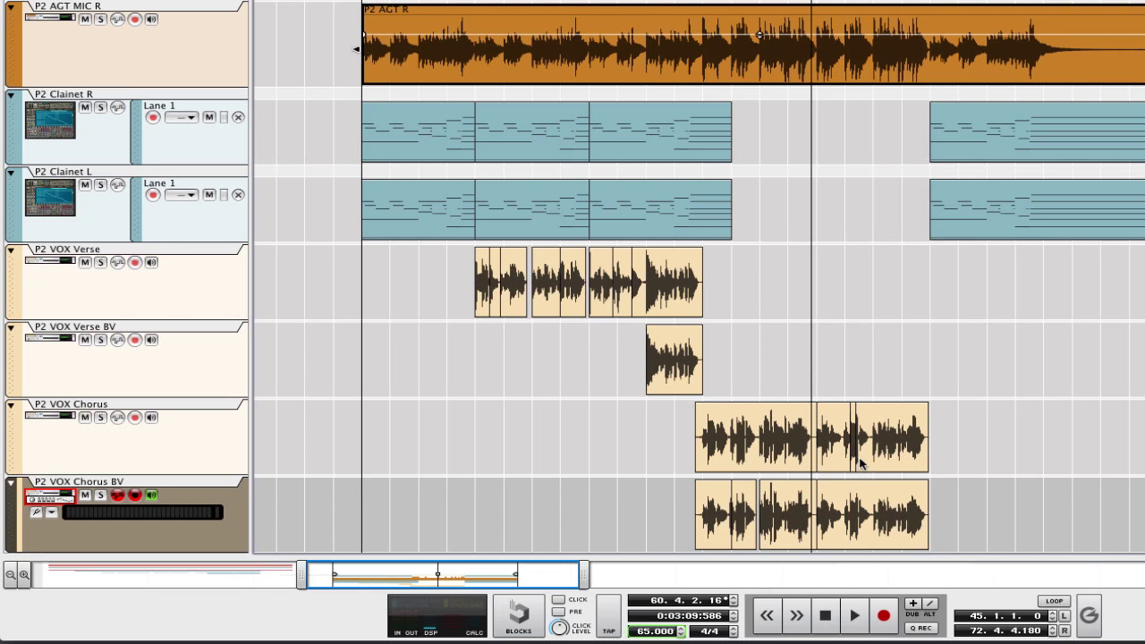
Step: Expand the P2 VOX Verse device in the rack and show its insert effects to examine the Neptune pitch adjuster
{"action": "key", "text": "F6"}
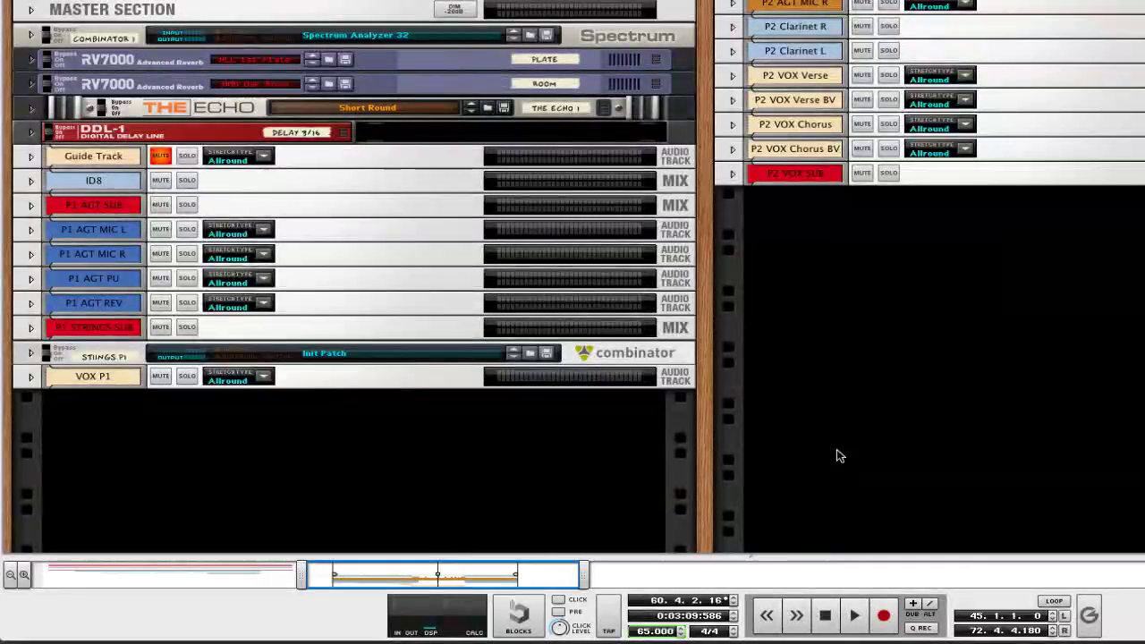
{"action": "left_click", "coordinate": [733, 75]}
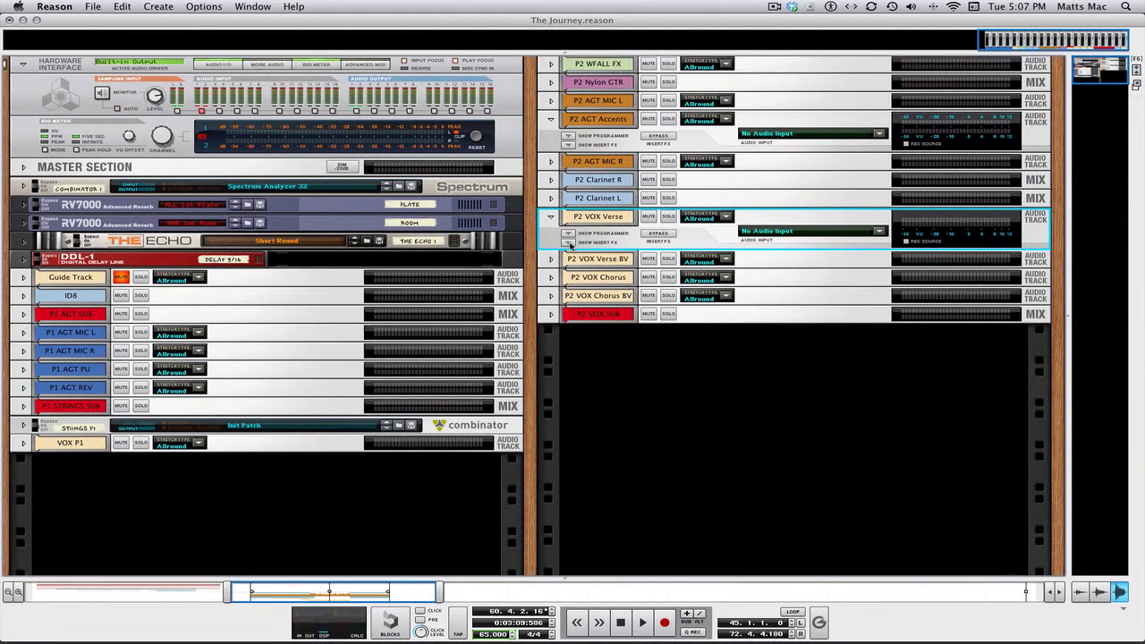
{"action": "left_click", "coordinate": [650, 181]}
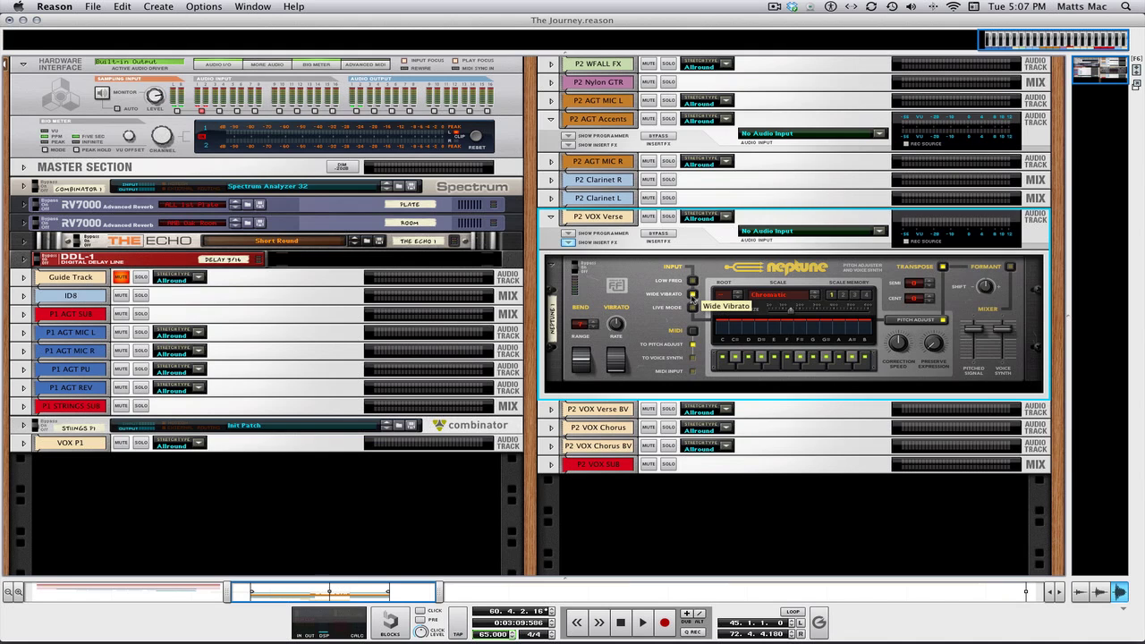
Step: Return to the sequencer, place the playhead at bar 64, play the closing section, and stop around bar 68
{"action": "key", "text": "F7"}
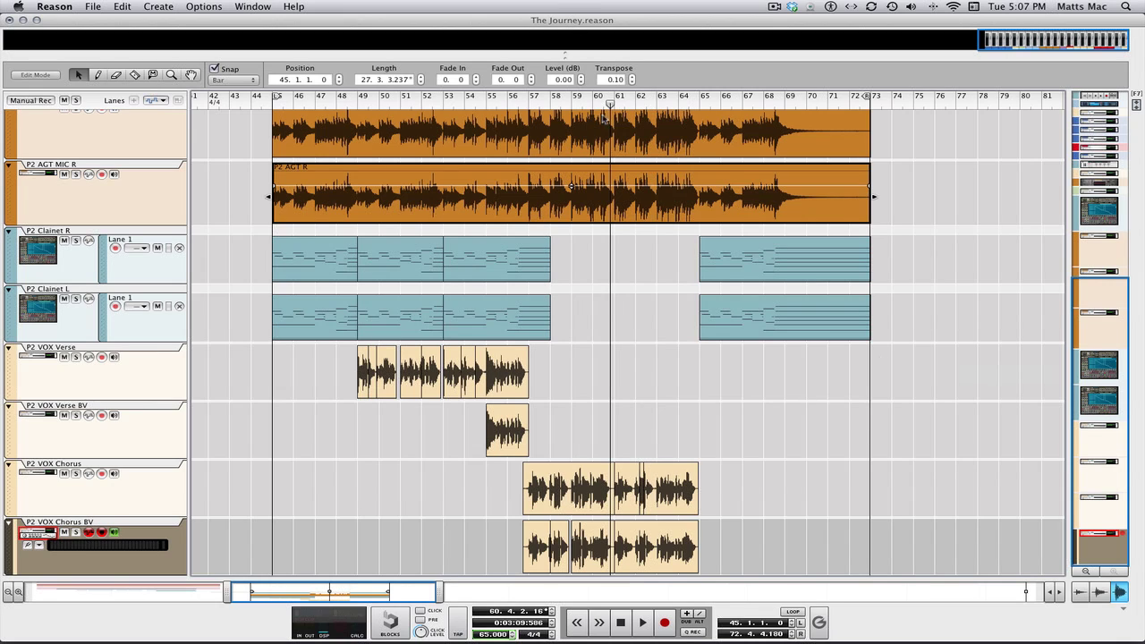
{"action": "left_click", "coordinate": [677, 102]}
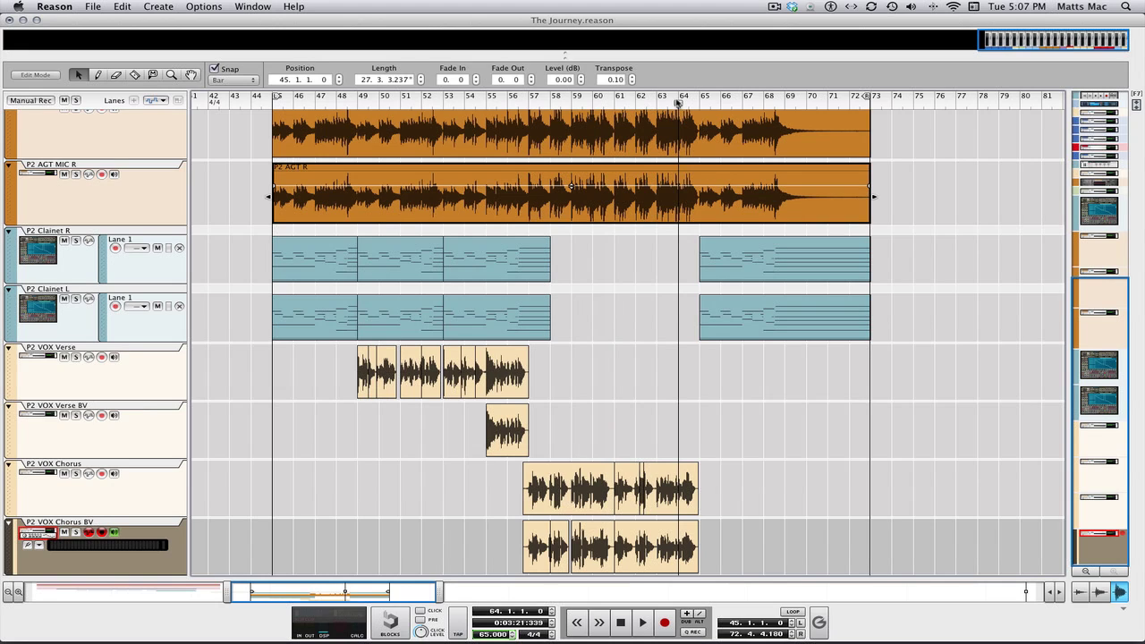
{"action": "key", "text": "space"}
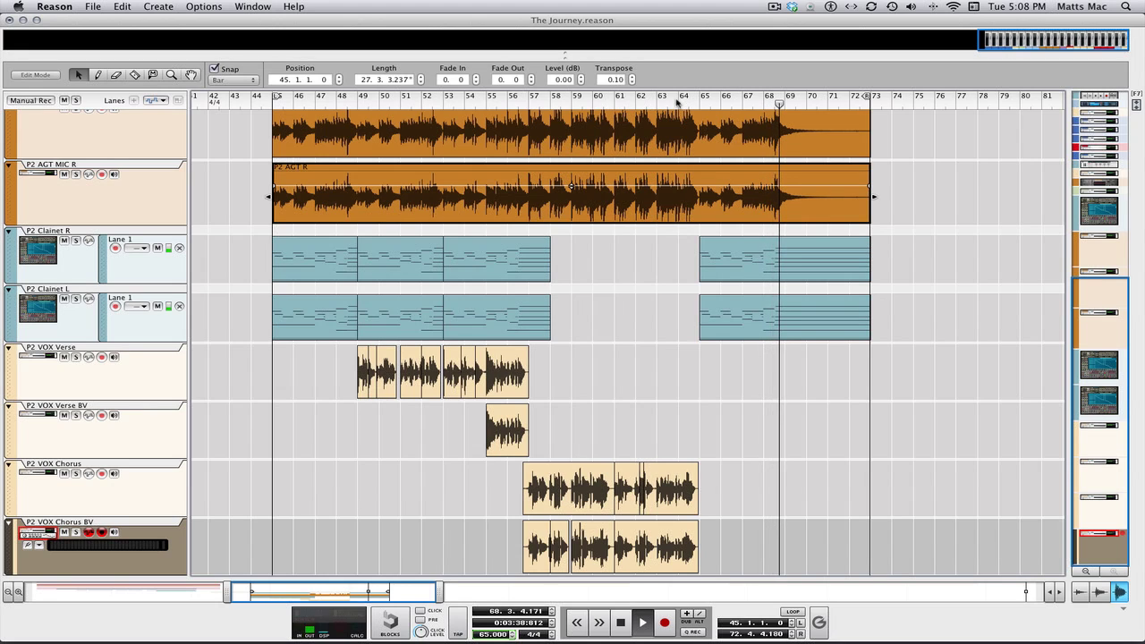
{"action": "key", "text": "space"}
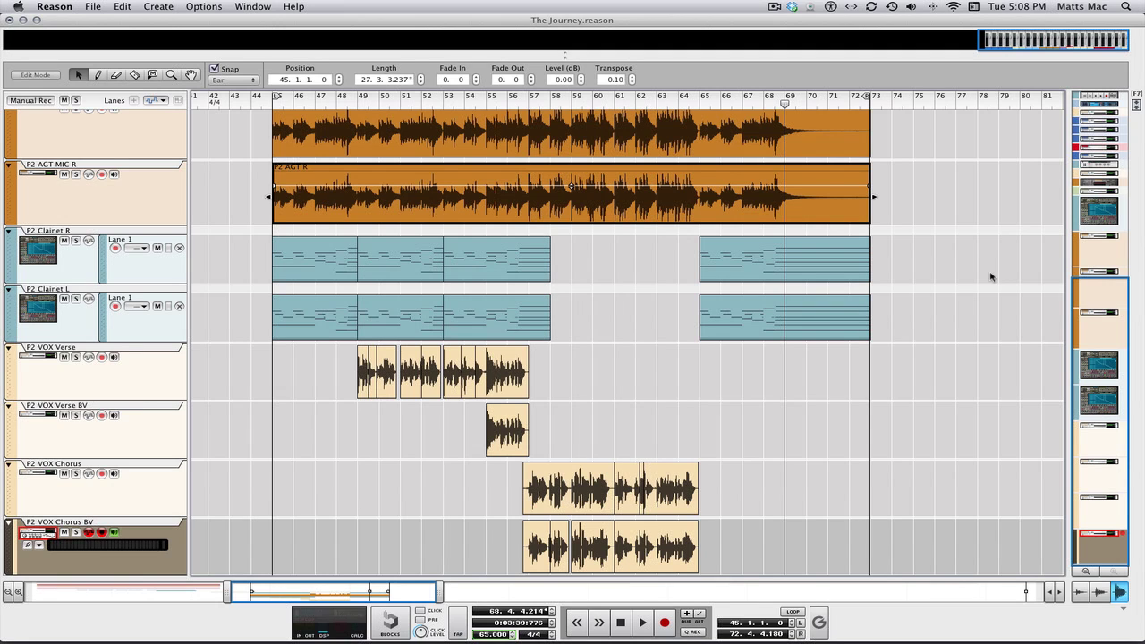
Step: Review the P2 guitar, clarinet and vocal tracks in the sequencer and check their channels in the mixer
{"action": "scroll", "coordinate": [990, 278], "scroll_direction": "up", "scroll_amount": 4}
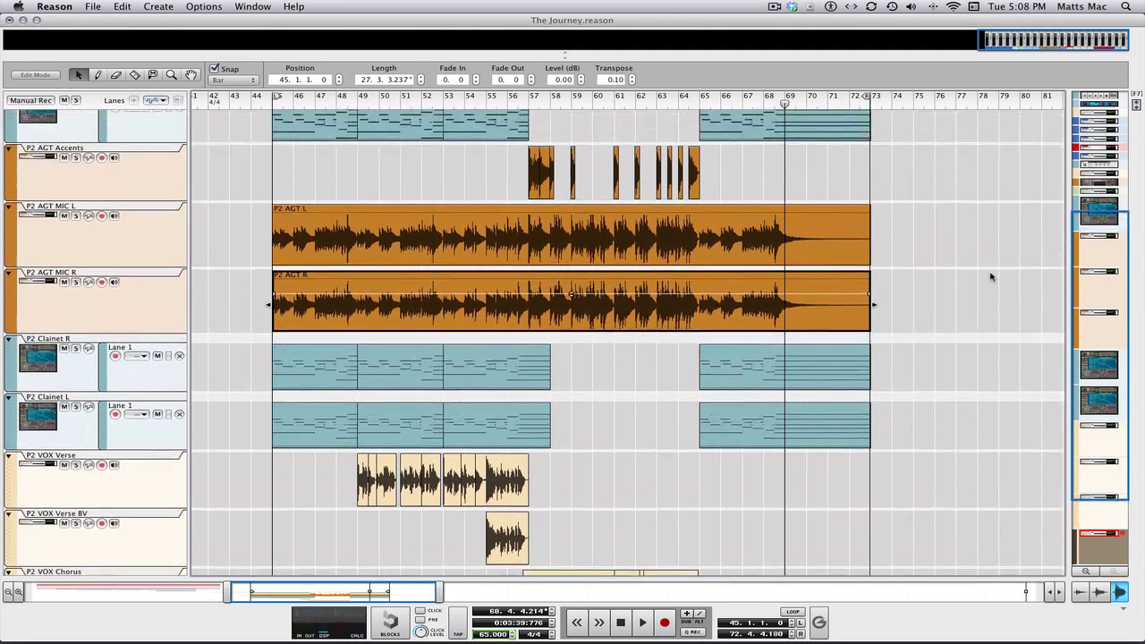
{"action": "scroll", "coordinate": [991, 277], "scroll_direction": "down", "scroll_amount": 2}
{"action": "scroll", "coordinate": [990, 277], "scroll_direction": "up", "scroll_amount": 5}
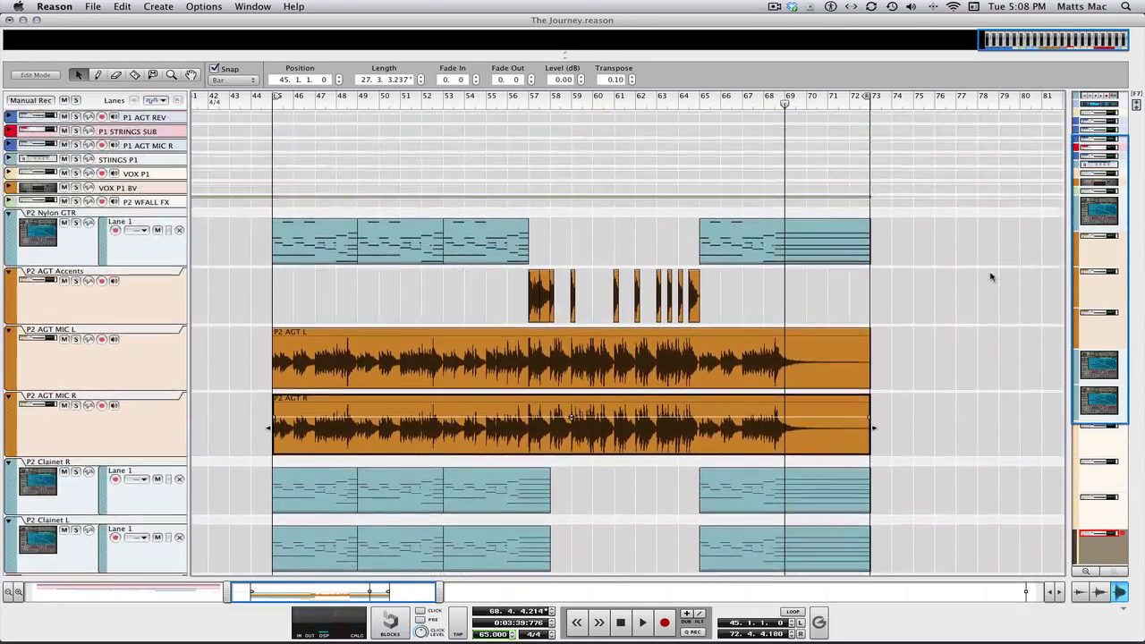
{"action": "scroll", "coordinate": [990, 277], "scroll_direction": "up", "scroll_amount": 1}
{"action": "scroll", "coordinate": [989, 273], "scroll_direction": "down", "scroll_amount": 2}
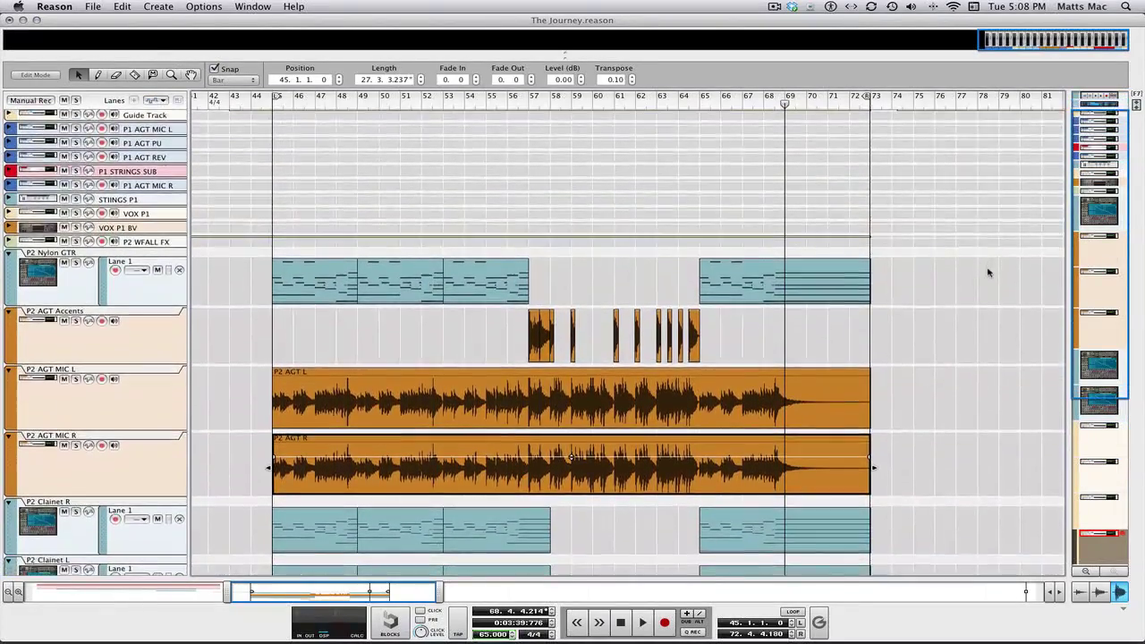
{"action": "scroll", "coordinate": [989, 273], "scroll_direction": "down", "scroll_amount": 2}
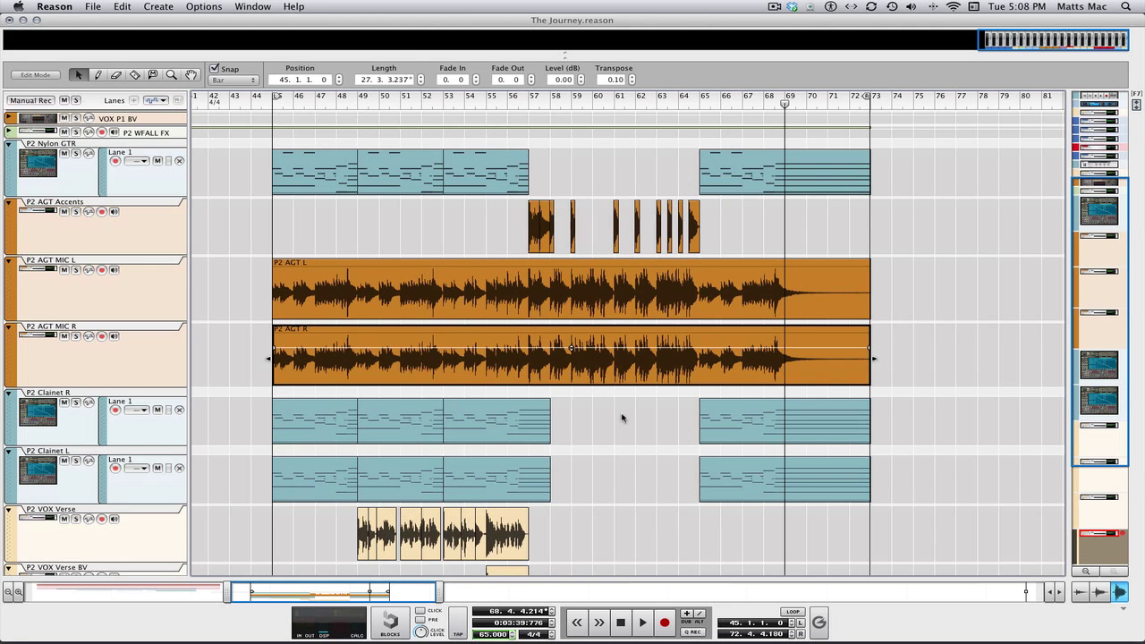
{"action": "scroll", "coordinate": [621, 418], "scroll_direction": "down", "scroll_amount": 4}
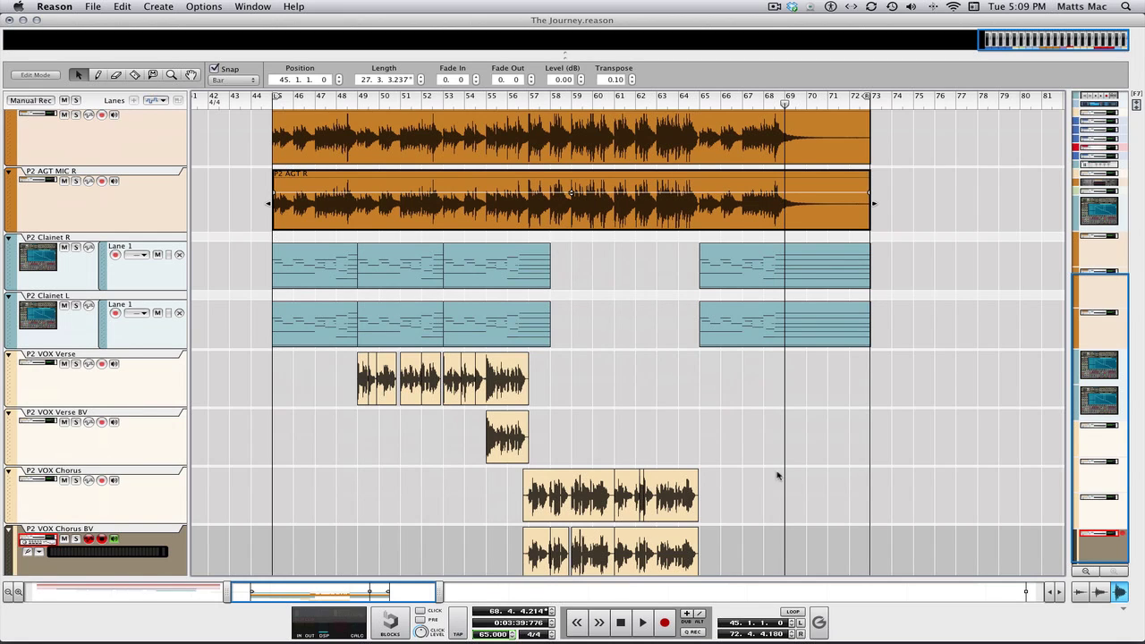
{"action": "key", "text": "F5"}
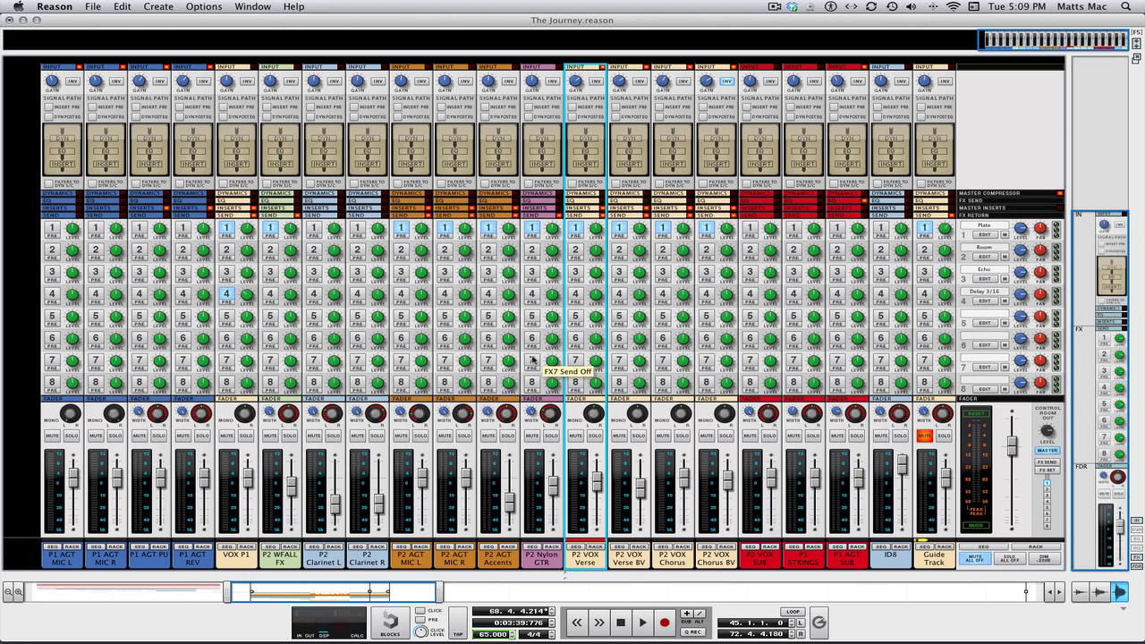
{"action": "key", "text": "F7"}
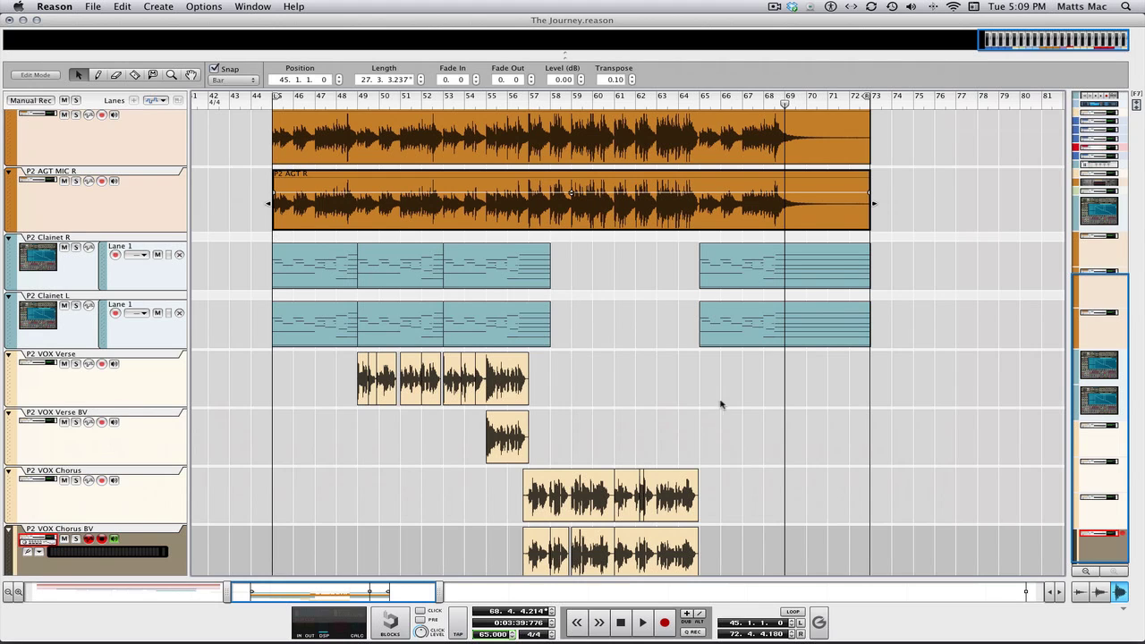
Step: Look over the P2 tracks once more, place the playhead at bar 44, and start playing the whole section
{"action": "scroll", "coordinate": [797, 462], "scroll_direction": "down", "scroll_amount": 1}
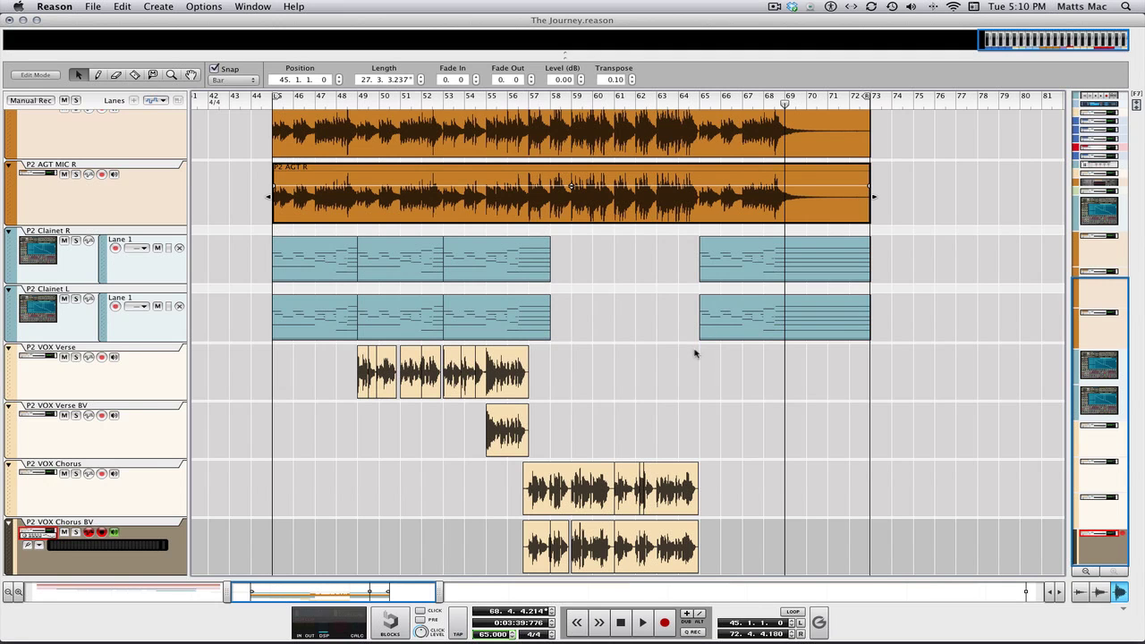
{"action": "scroll", "coordinate": [694, 353], "scroll_direction": "up", "scroll_amount": 6}
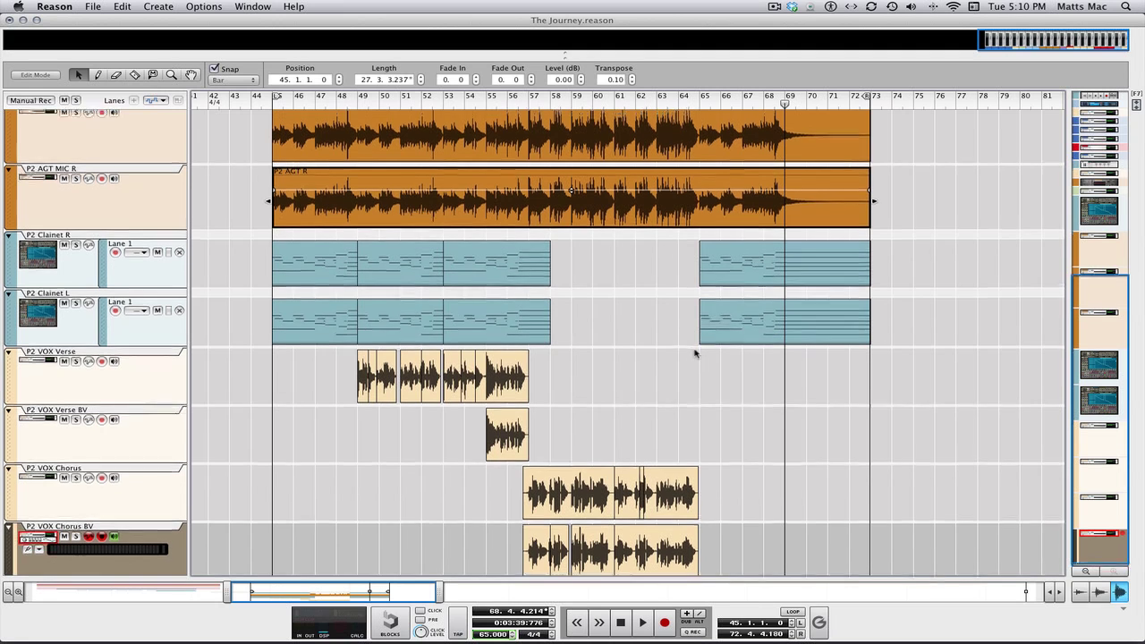
{"action": "scroll", "coordinate": [695, 353], "scroll_direction": "up", "scroll_amount": 4}
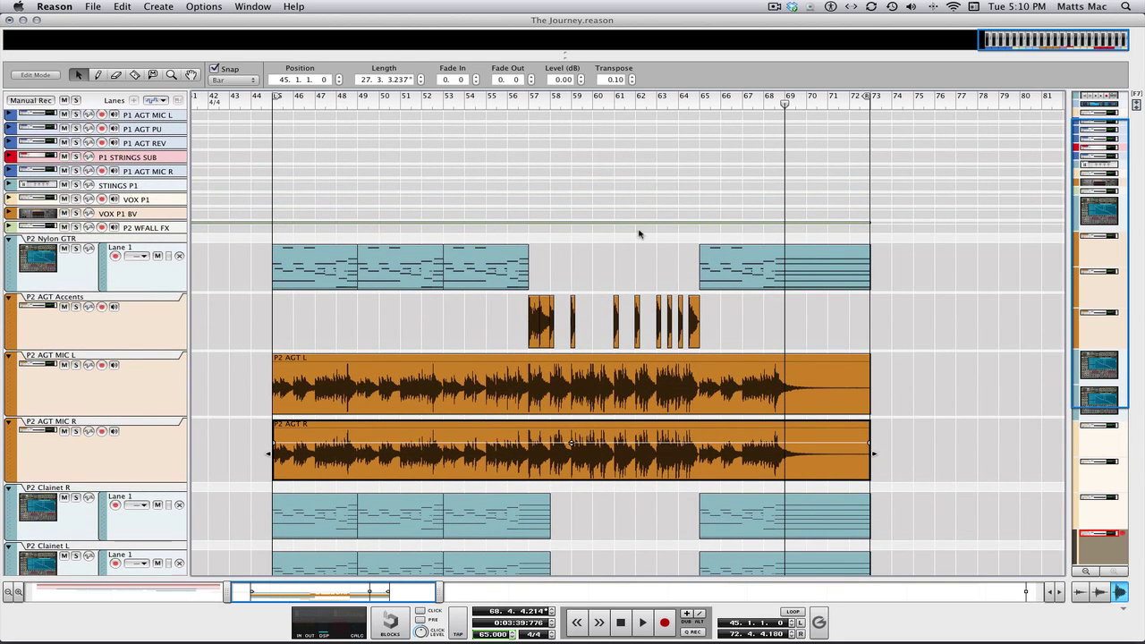
{"action": "scroll", "coordinate": [647, 226], "scroll_direction": "down", "scroll_amount": 7}
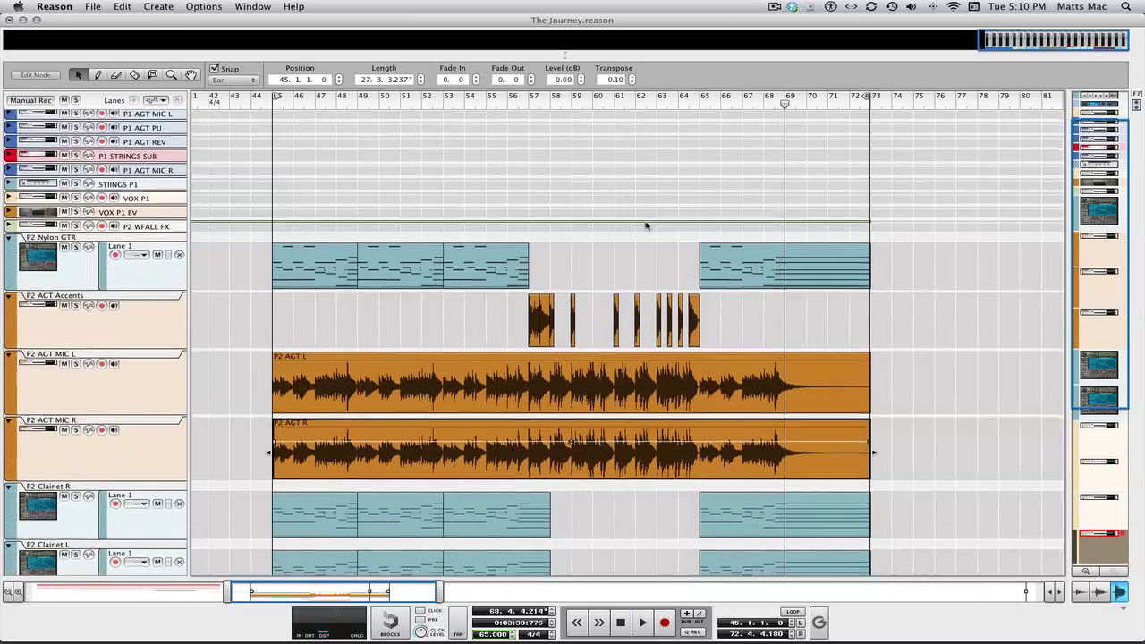
{"action": "scroll", "coordinate": [646, 226], "scroll_direction": "down", "scroll_amount": 2}
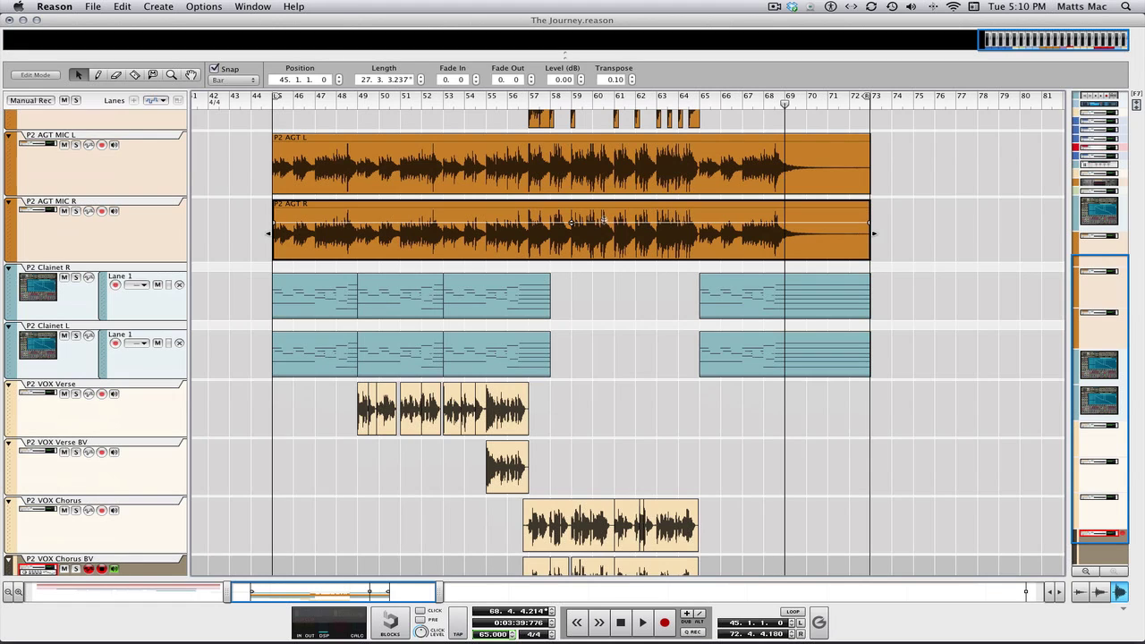
{"action": "left_click", "coordinate": [252, 103]}
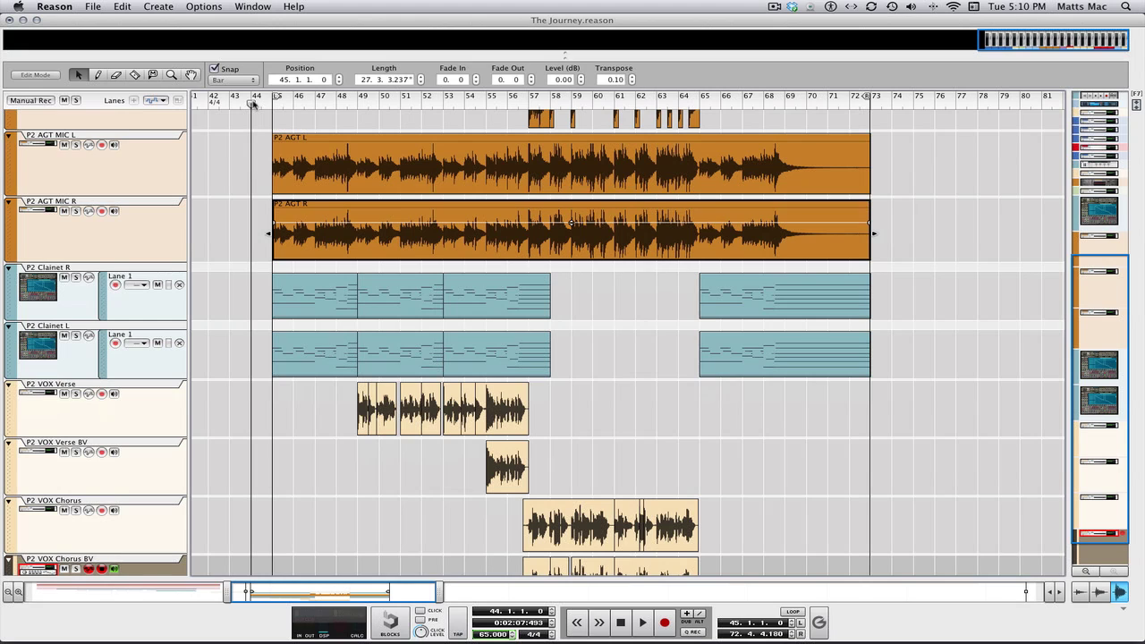
{"action": "key", "text": "space"}
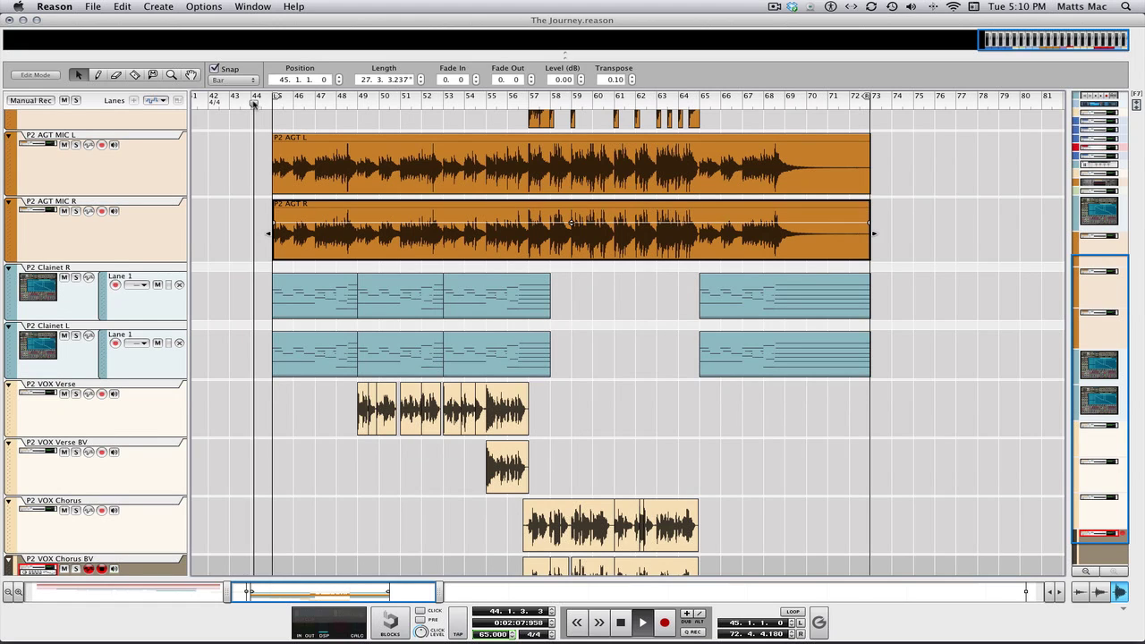